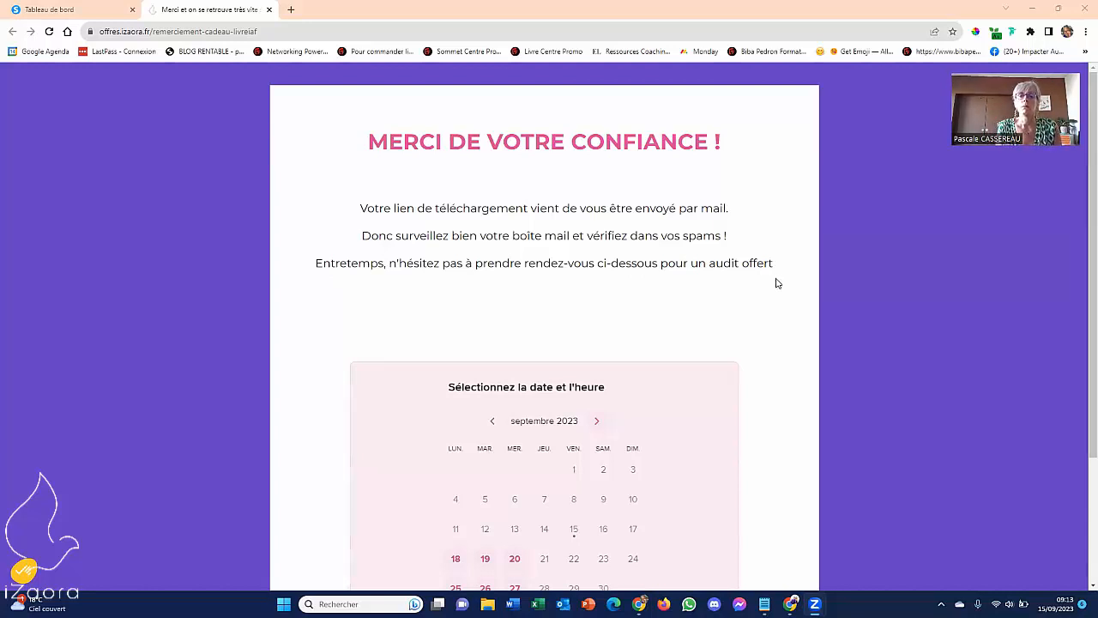
Try the booking calendar on the published thank-you page by choosing 27 September 2023 at 16:30, and review the booking form.
scroll(777, 283, "down", 2)
scroll(777, 283, "down", 1)
left_click(515, 419)
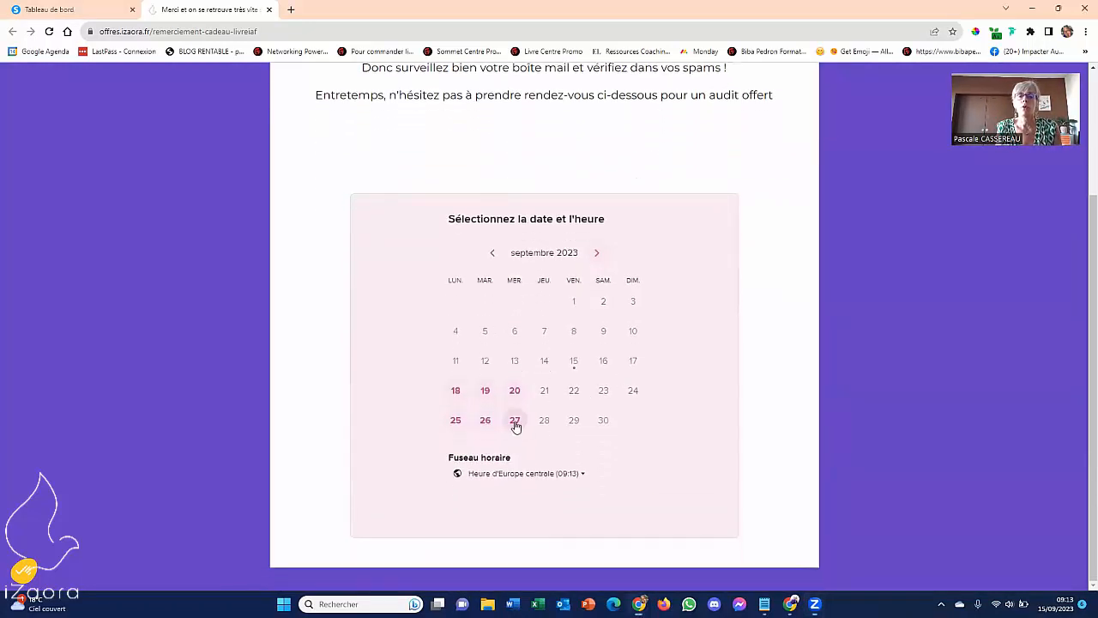
left_click(654, 369)
left_click(679, 370)
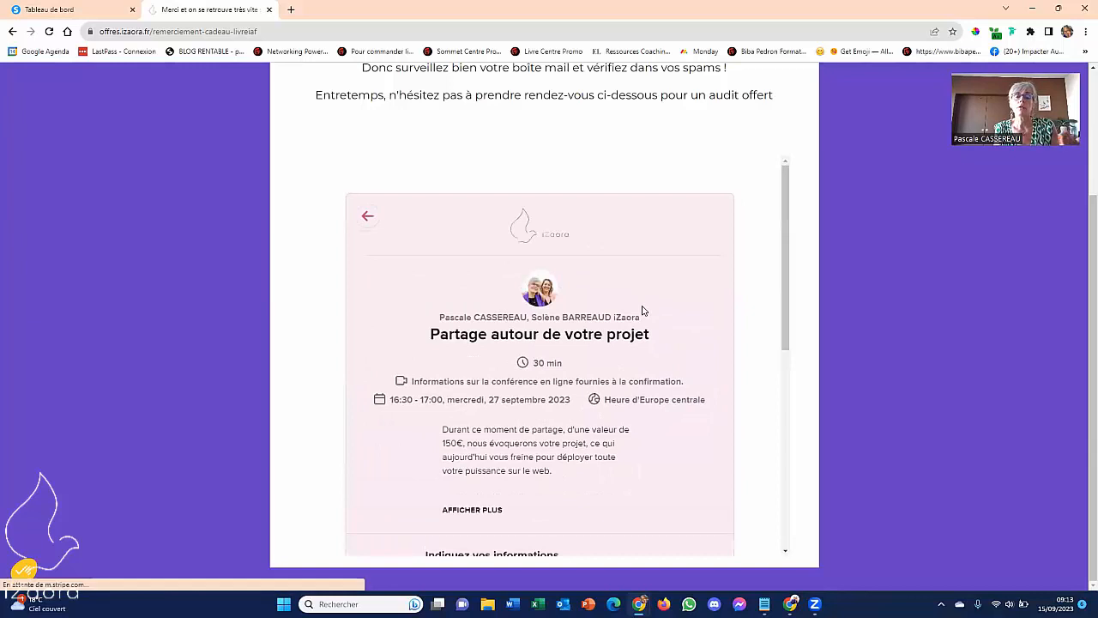
scroll(644, 307, "down", 1)
scroll(582, 310, "down", 5)
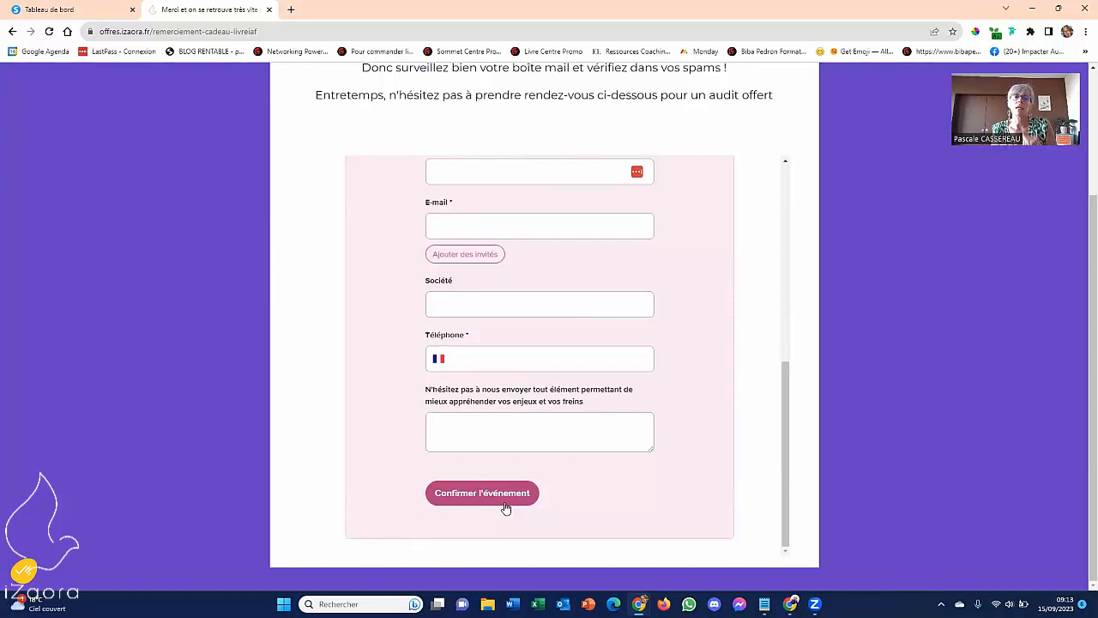
scroll(548, 351, "up", 5)
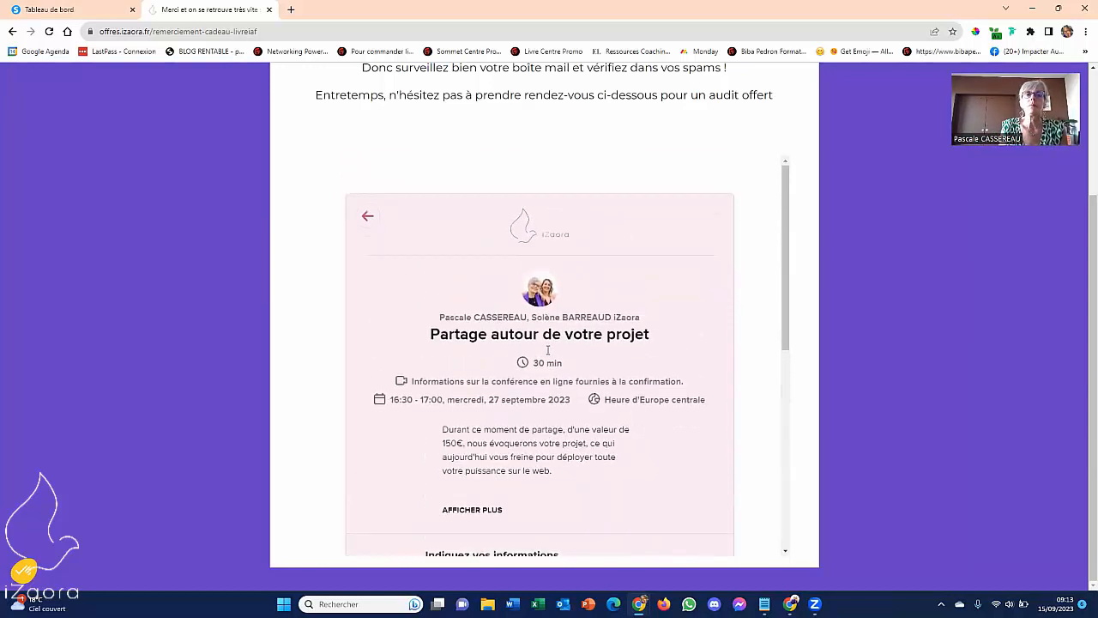
Switch to the systeme.io funnel and open its "Page de remerciement" for editing.
left_click(46, 11)
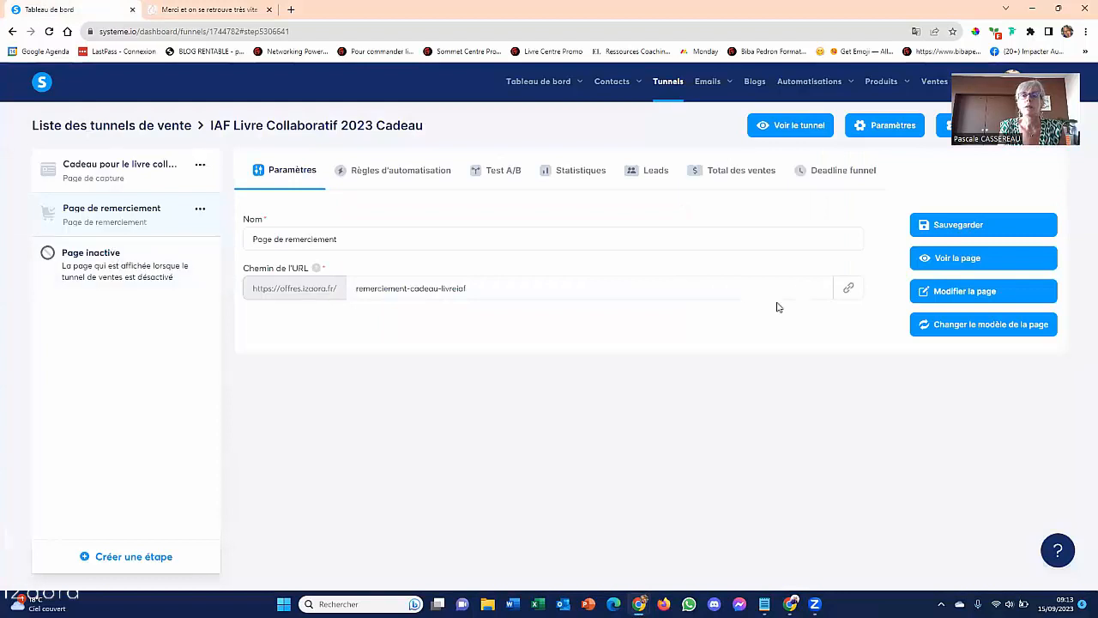
left_click(967, 293)
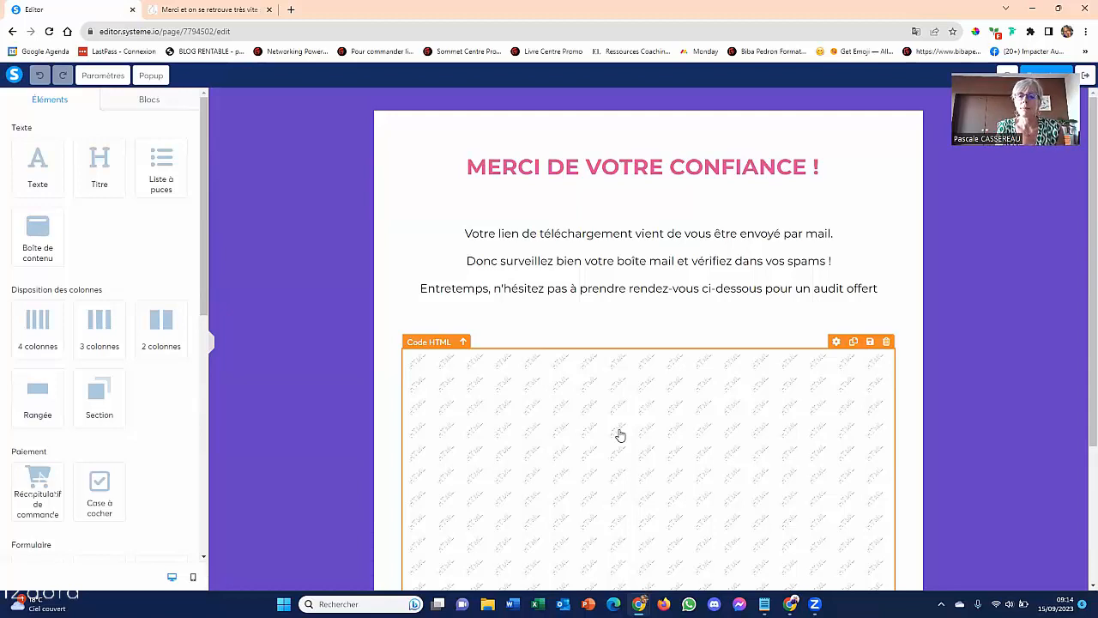
Switch to Calendly and open the sharing options of the "Partage autour de votre projet" event type.
left_click(791, 604)
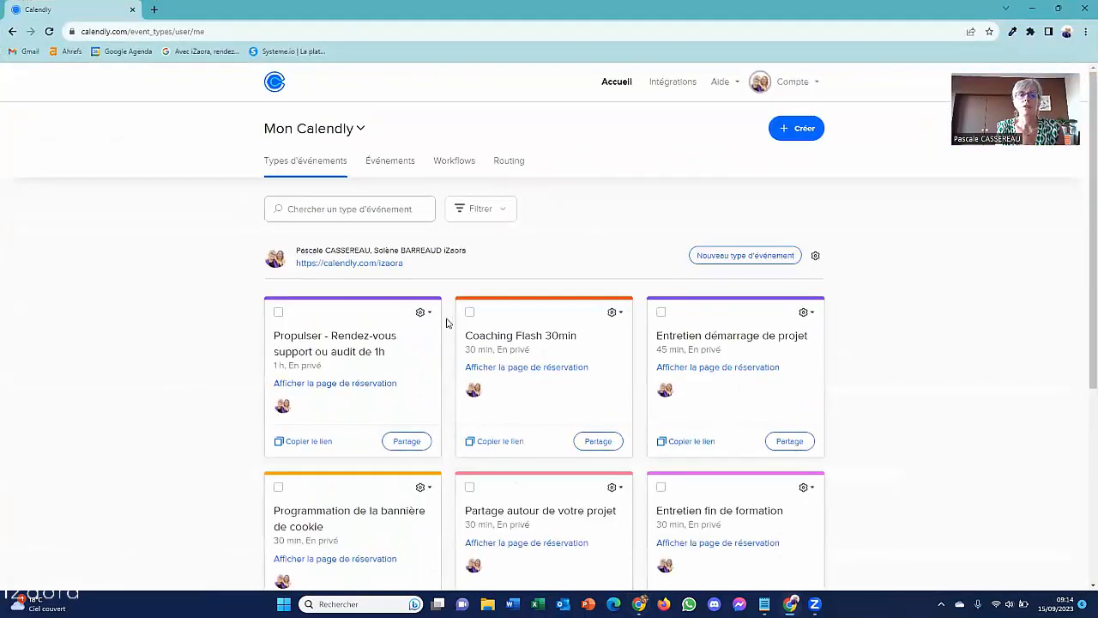
scroll(632, 335, "down", 2)
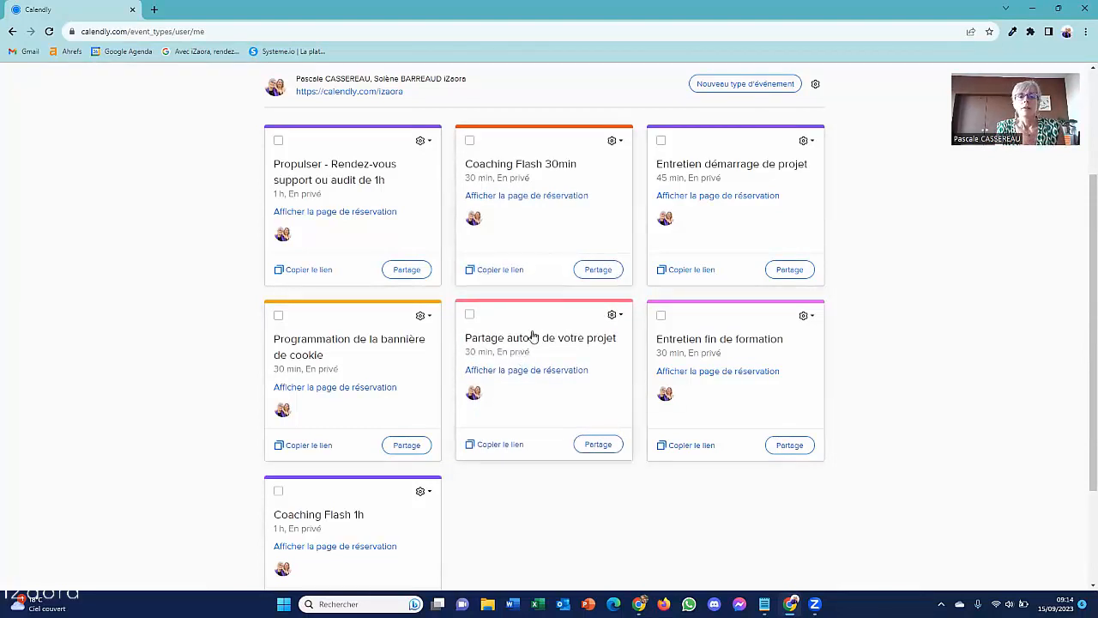
left_click(599, 445)
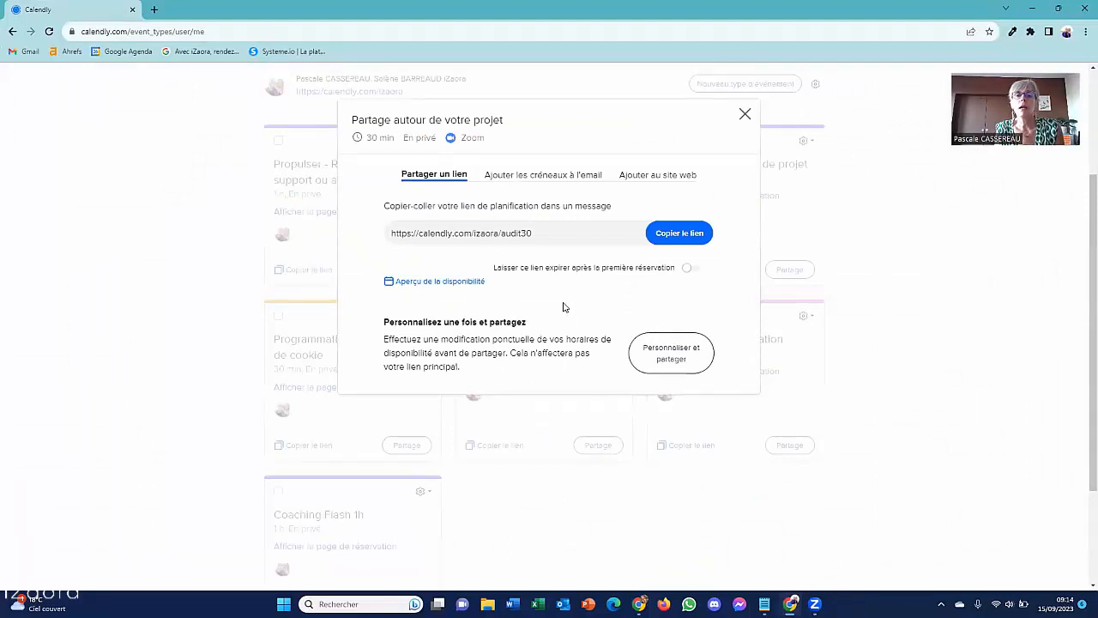
left_click_drag(551, 235, 368, 238)
left_click(379, 256)
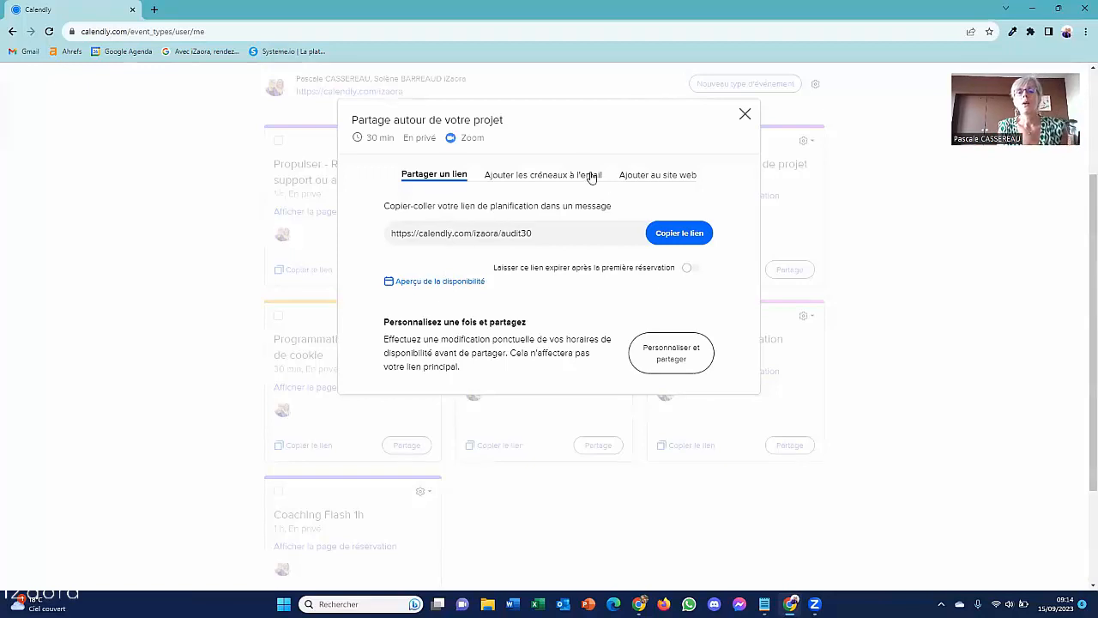
Choose the inline website embed ("Incorporation en ligne") for the event and hide the cookie banner.
left_click(663, 180)
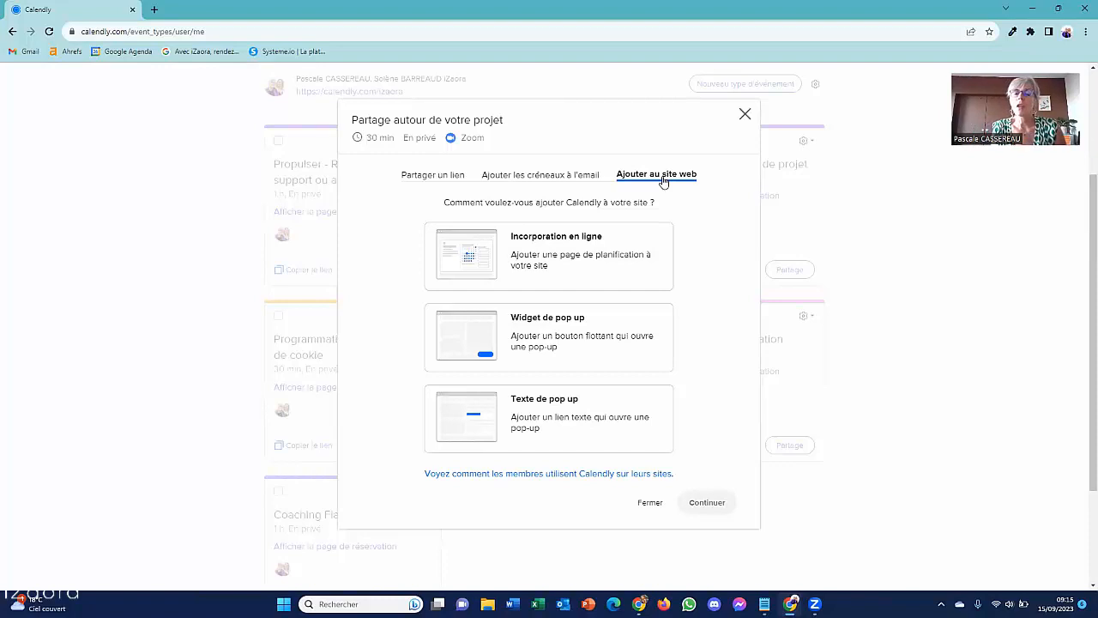
left_click(572, 264)
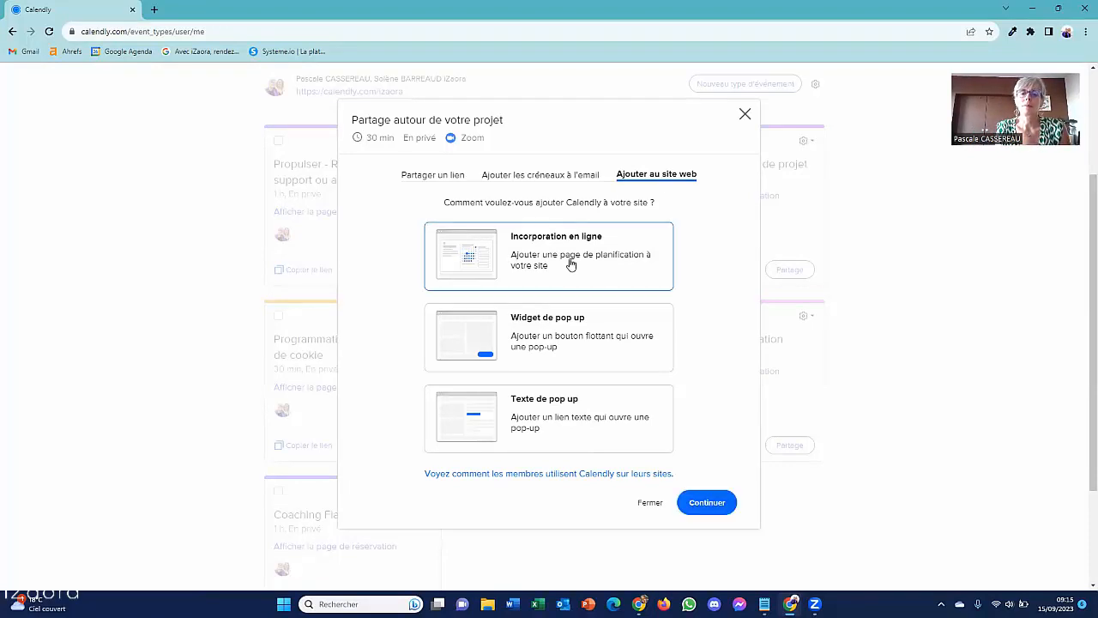
left_click(704, 506)
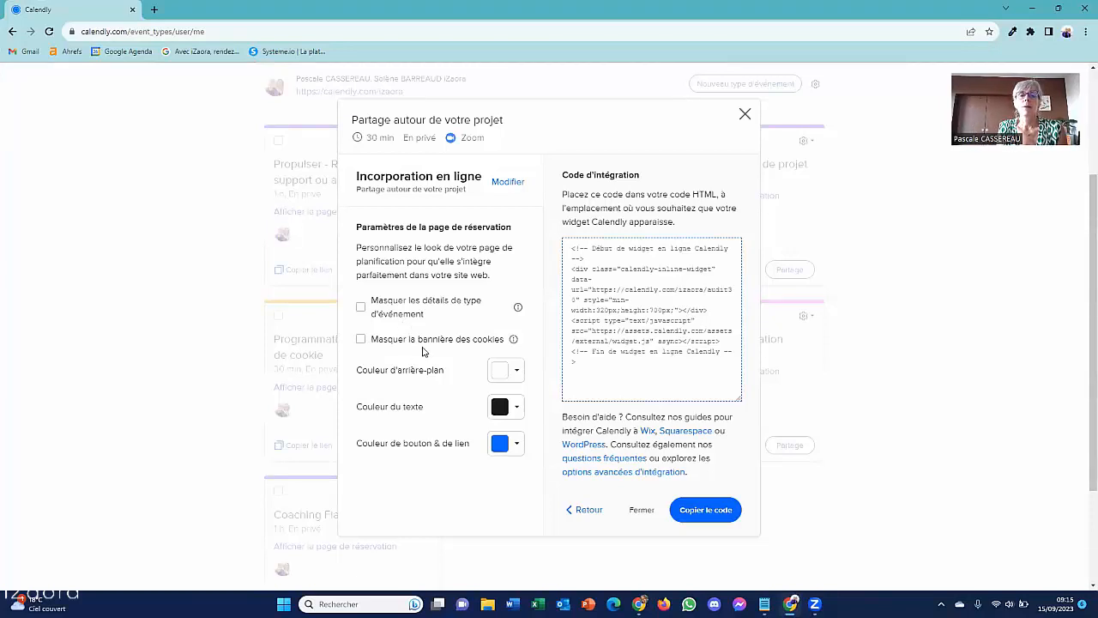
left_click(360, 342)
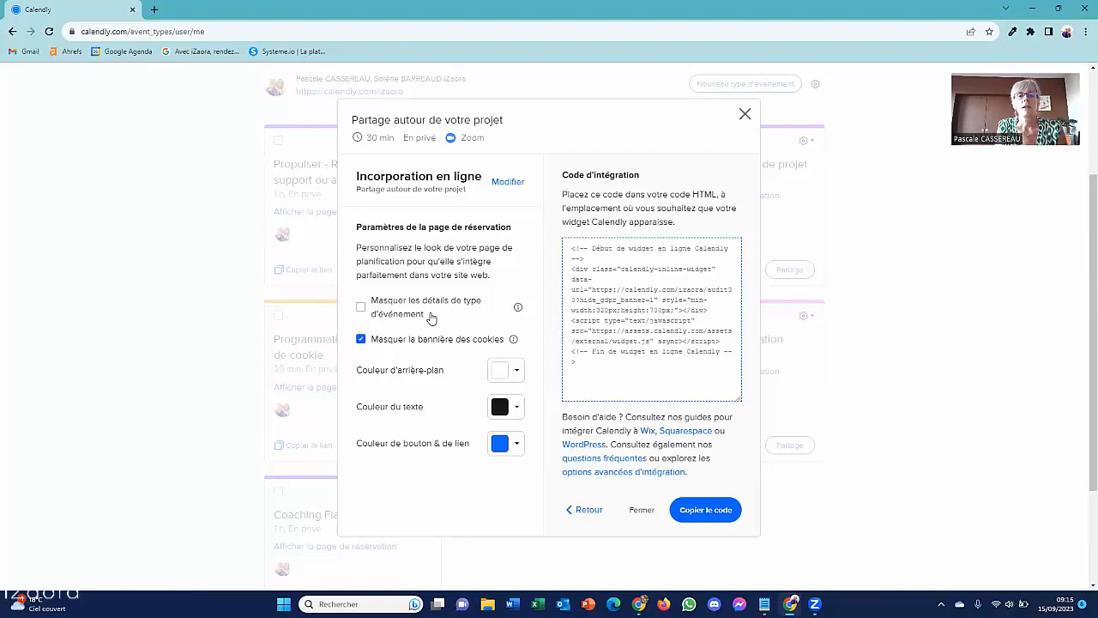
Set the booking widget's text colour to a bright purple.
left_click(518, 408)
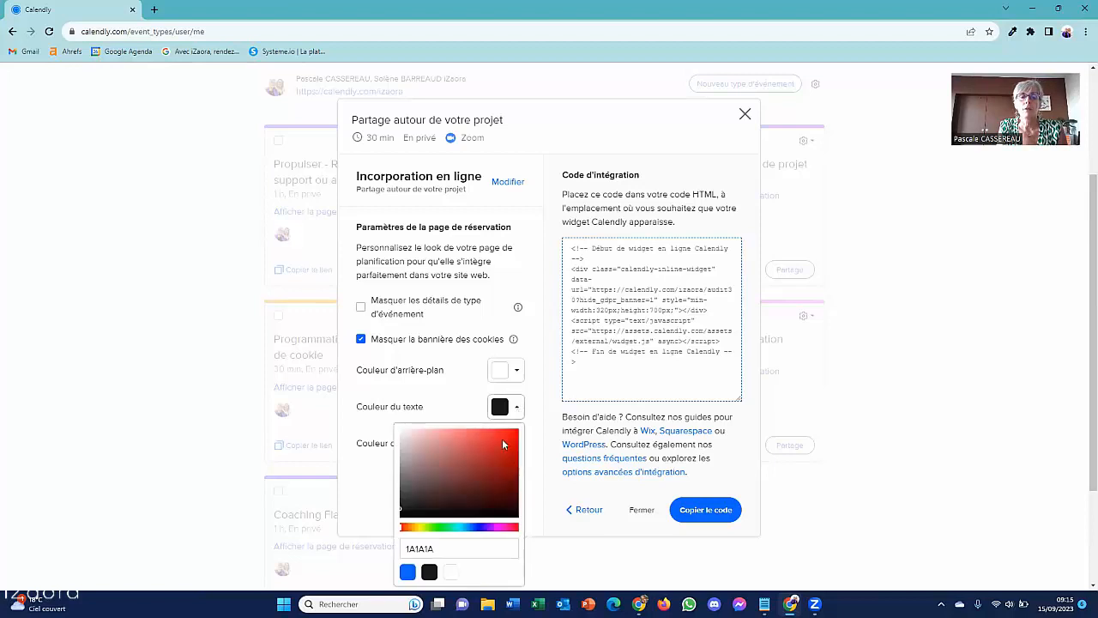
left_click(488, 527)
left_click(504, 436)
left_click(454, 397)
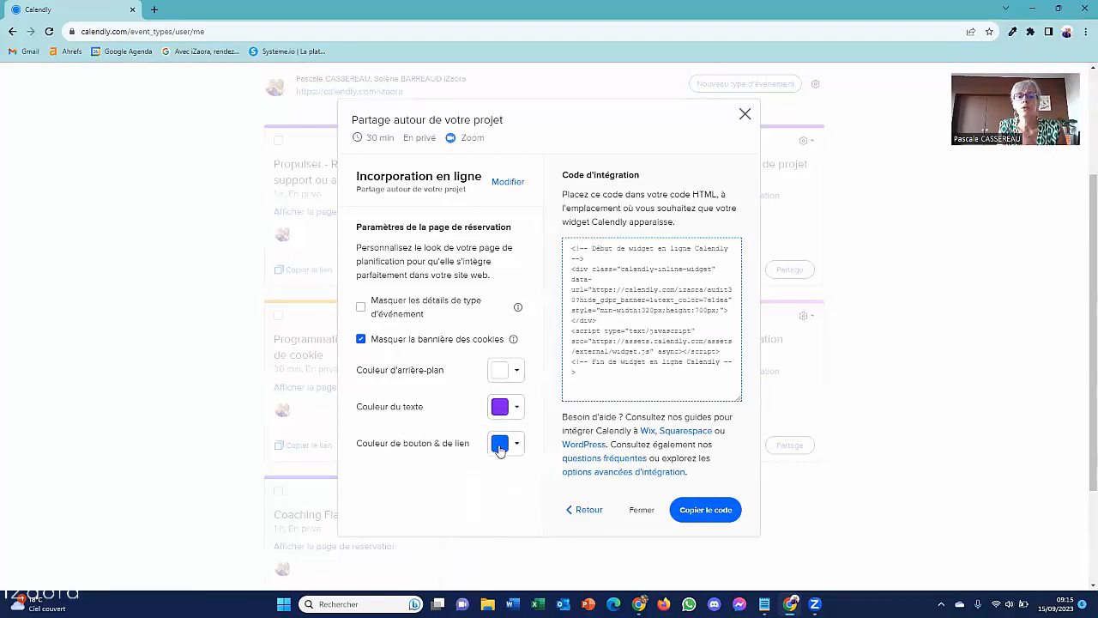
Set the booking widget's button and link colour to a bright magenta pink.
left_click(500, 447)
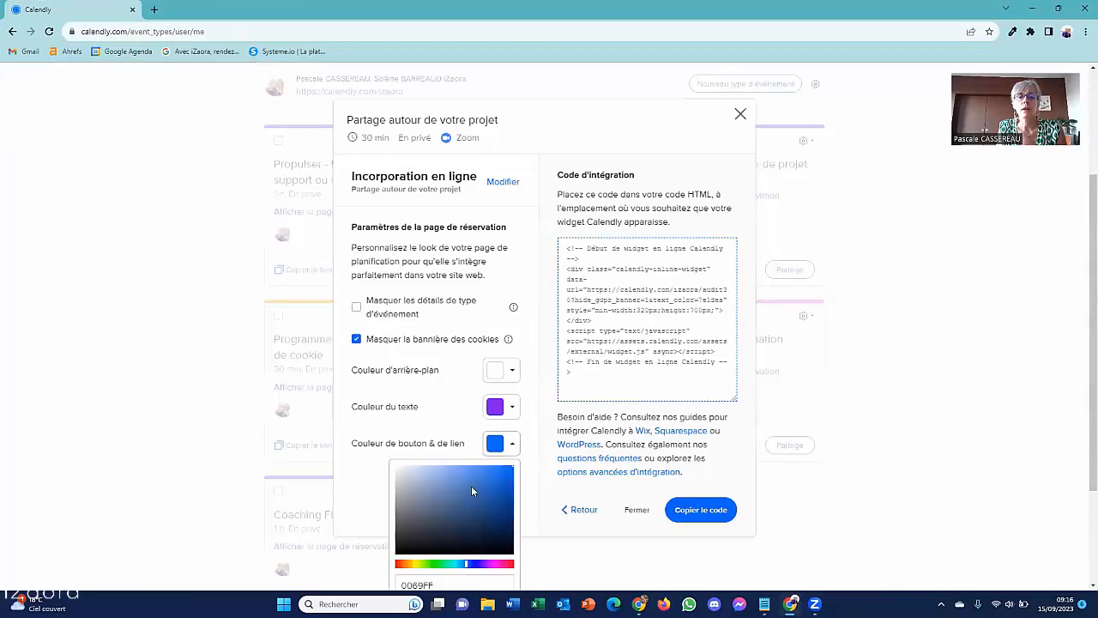
scroll(459, 498, "down", 1)
left_click_drag(468, 534, 494, 534)
left_click(505, 447)
left_click(367, 448)
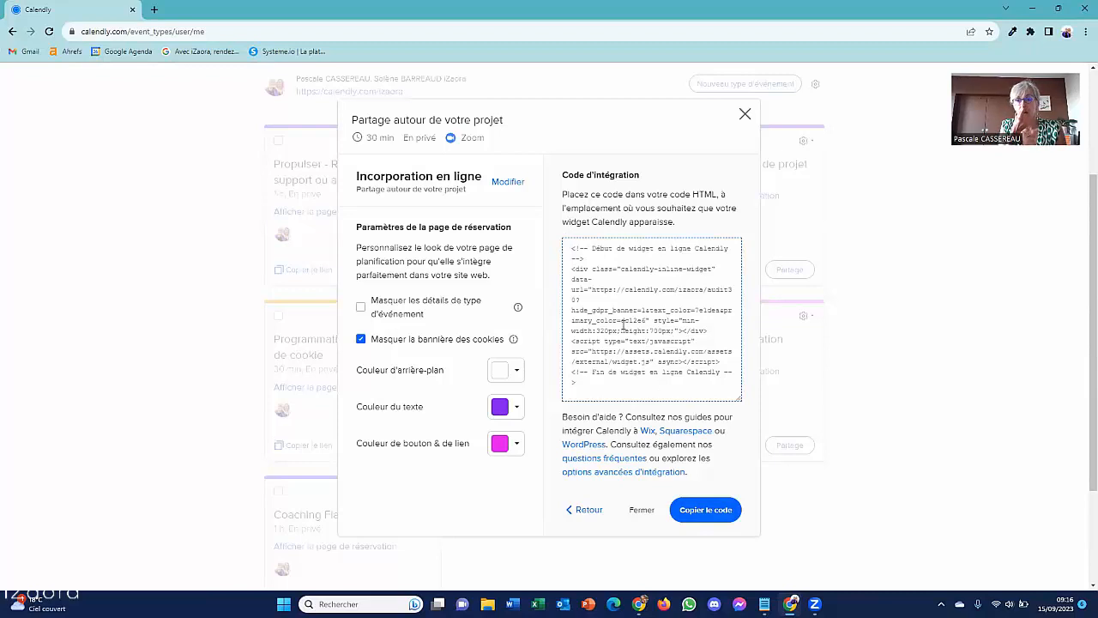
Copy the Calendly embed code and, in the systeme.io editor, add a Code HTML element just below the introductory text.
left_click(707, 512)
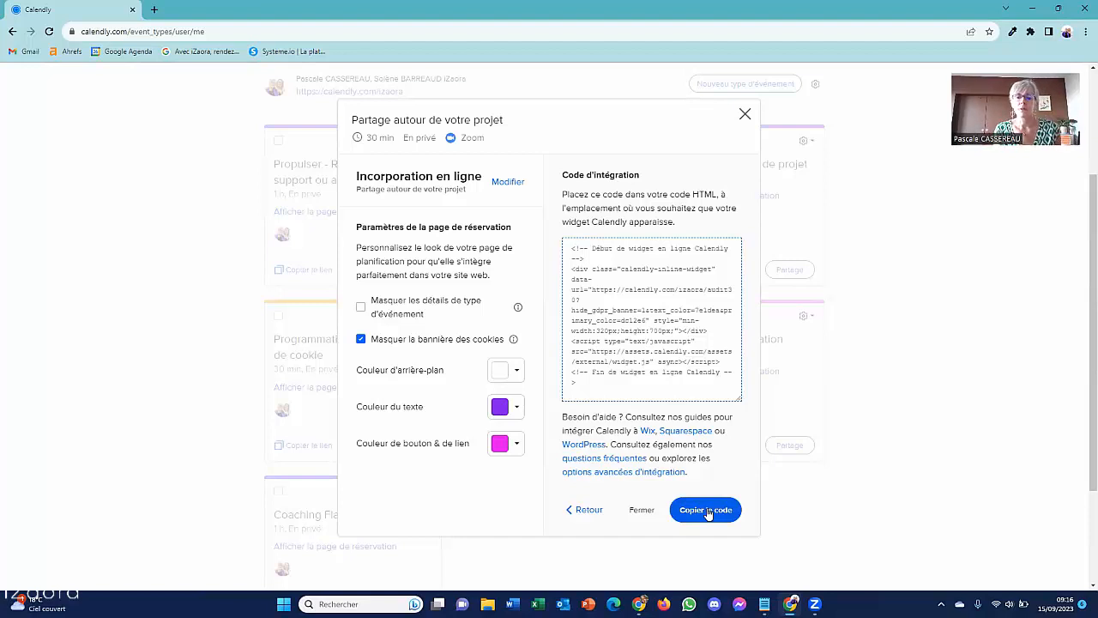
mouse_move(641, 603)
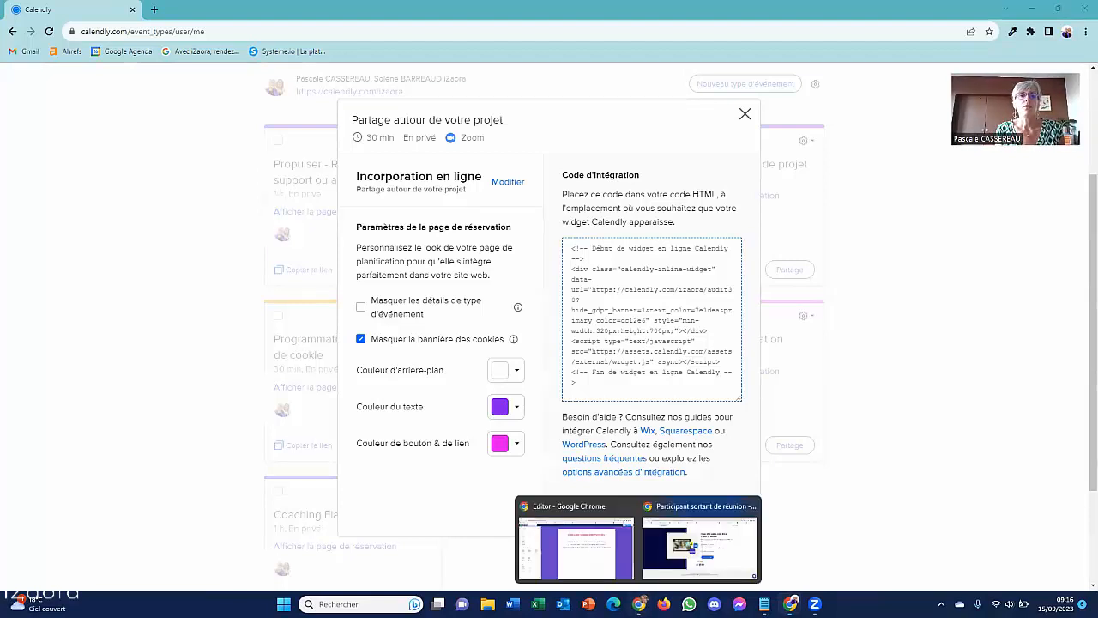
left_click(605, 558)
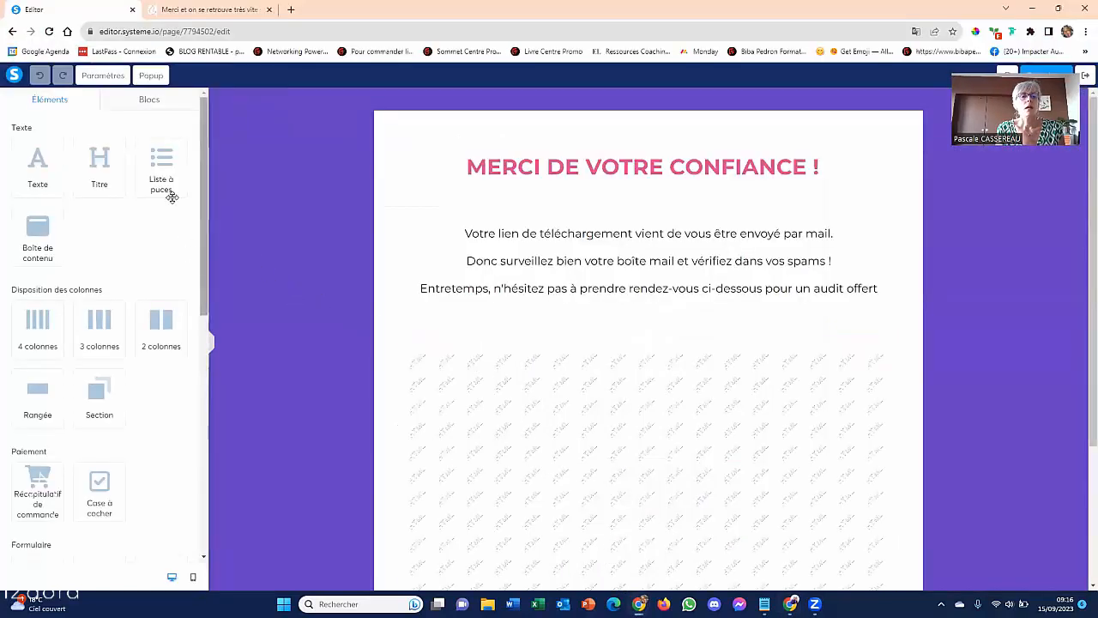
scroll(137, 265, "down", 8)
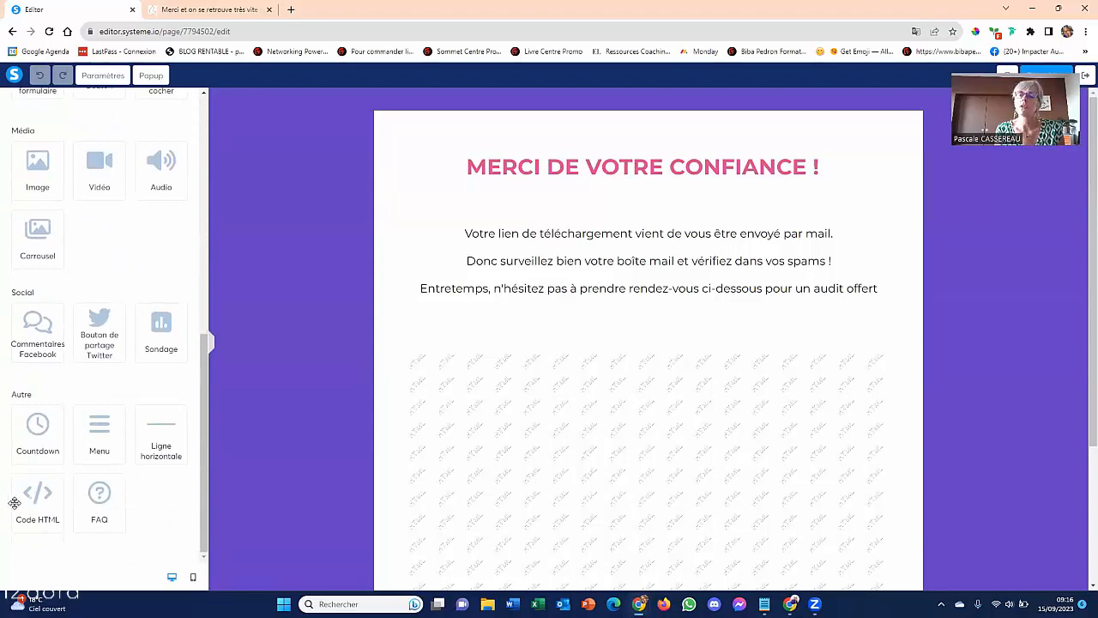
left_click_drag(25, 497, 506, 360)
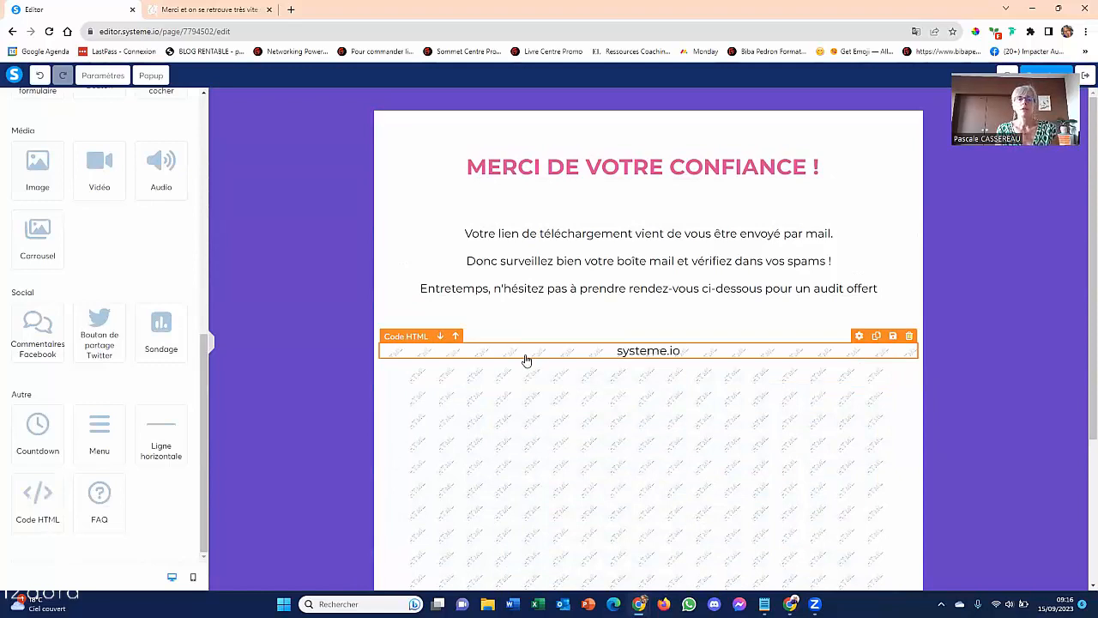
Replace the new HTML element's placeholder code with the copied Calendly embed code and save it.
left_click(581, 359)
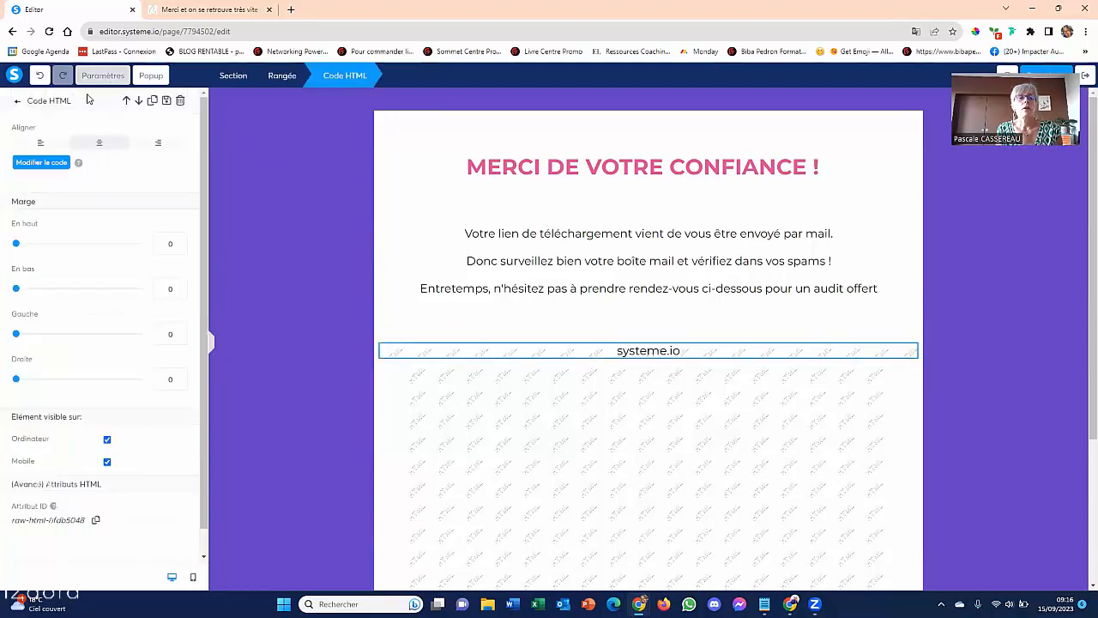
left_click(40, 163)
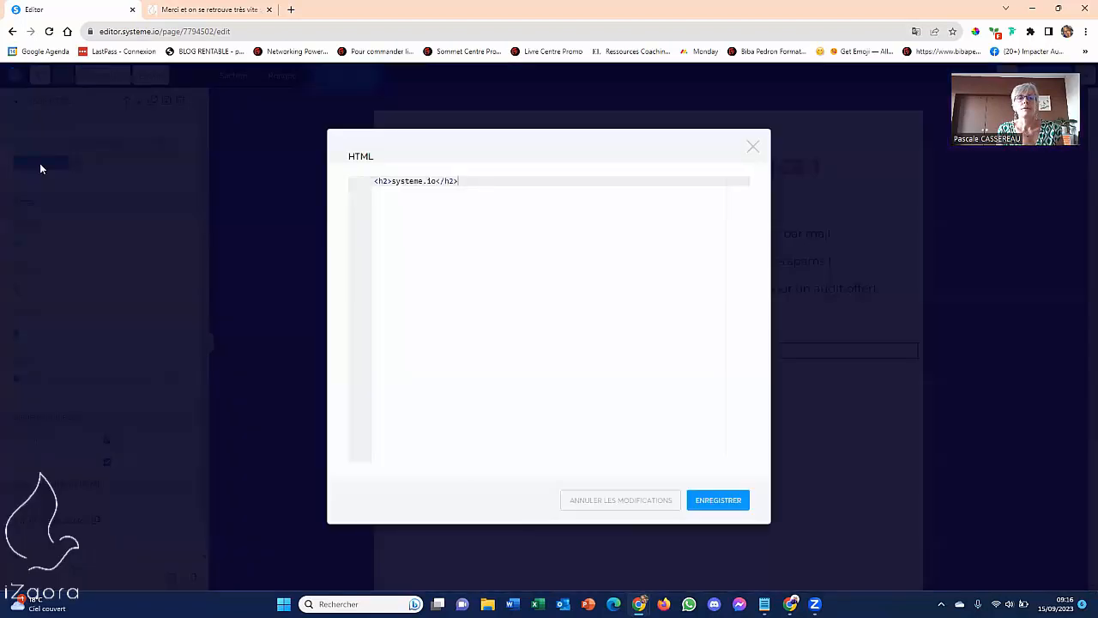
left_click_drag(466, 184, 375, 176)
key("BackSpace")
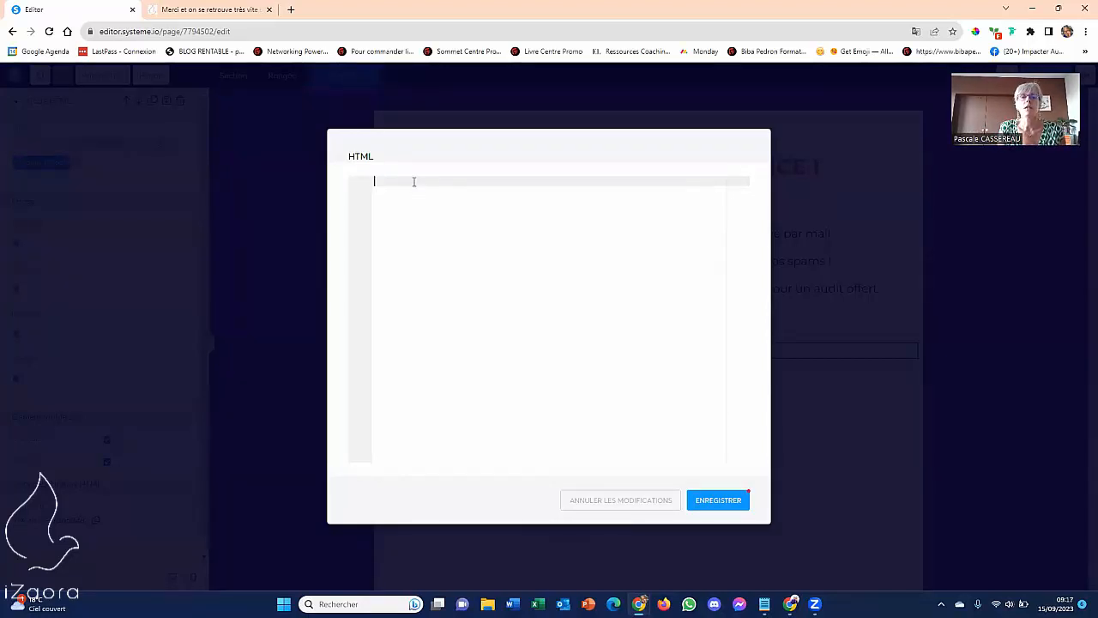
right_click(414, 182)
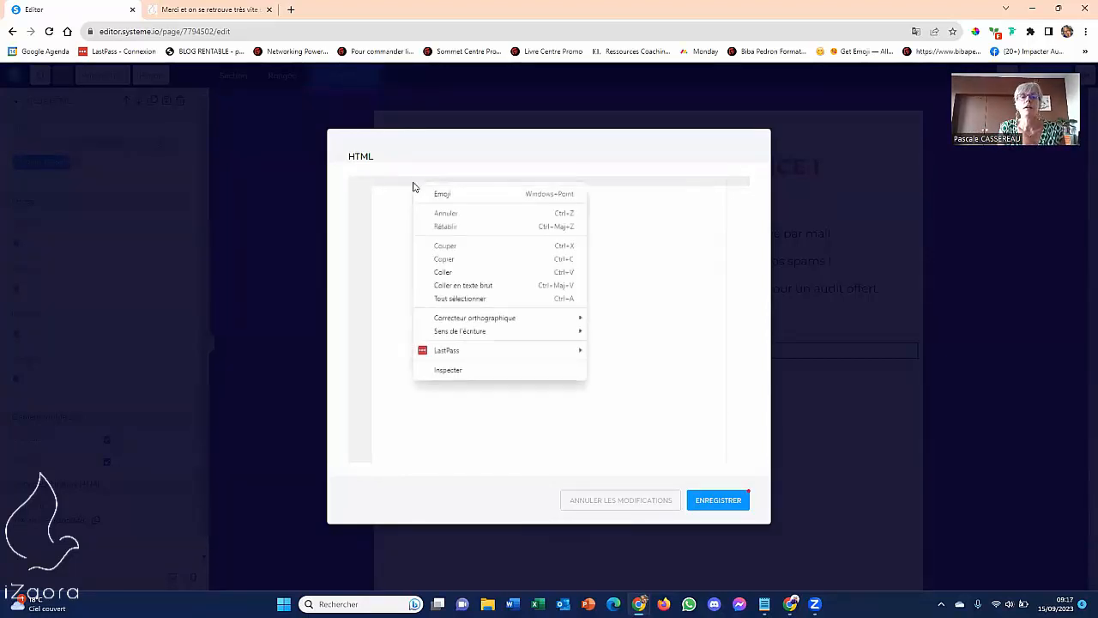
left_click(454, 272)
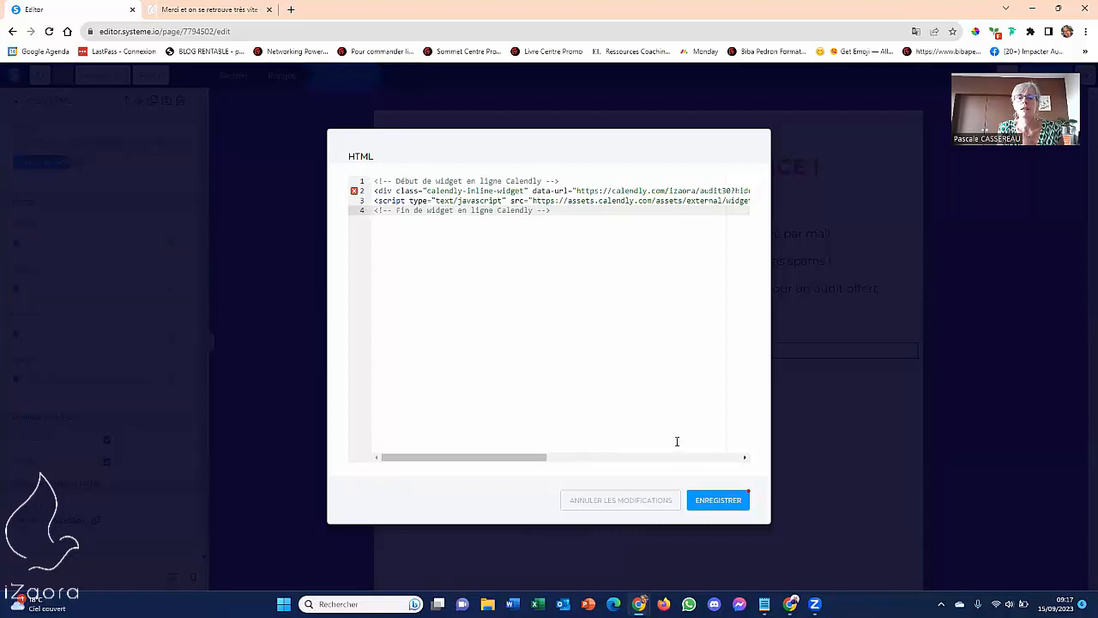
left_click(719, 500)
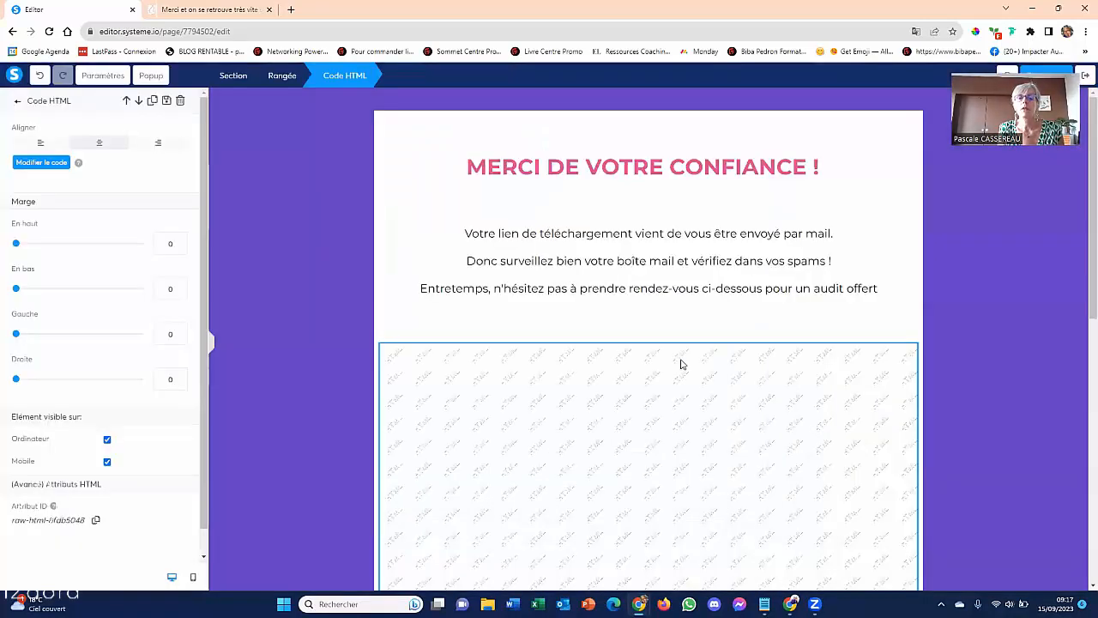
Check the new widget block in the editor, then preview the thank-you page and examine the embedded Calendly calendar and its colours.
scroll(733, 332, "down", 4)
scroll(734, 335, "up", 2)
scroll(734, 336, "down", 3)
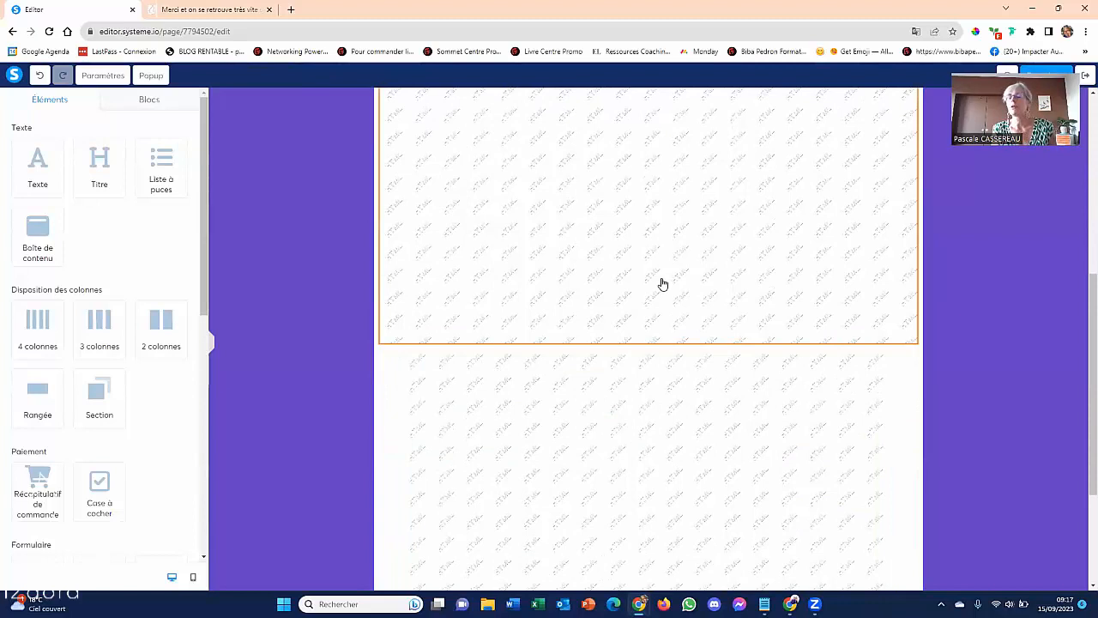
scroll(660, 284, "up", 2)
scroll(662, 284, "up", 3)
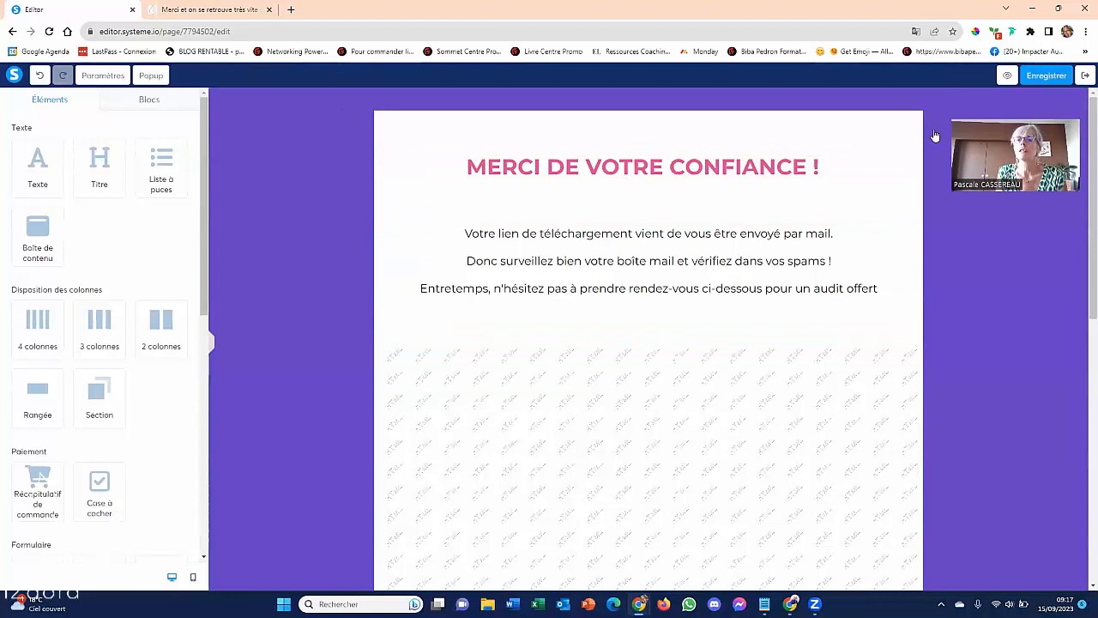
left_click(1009, 77)
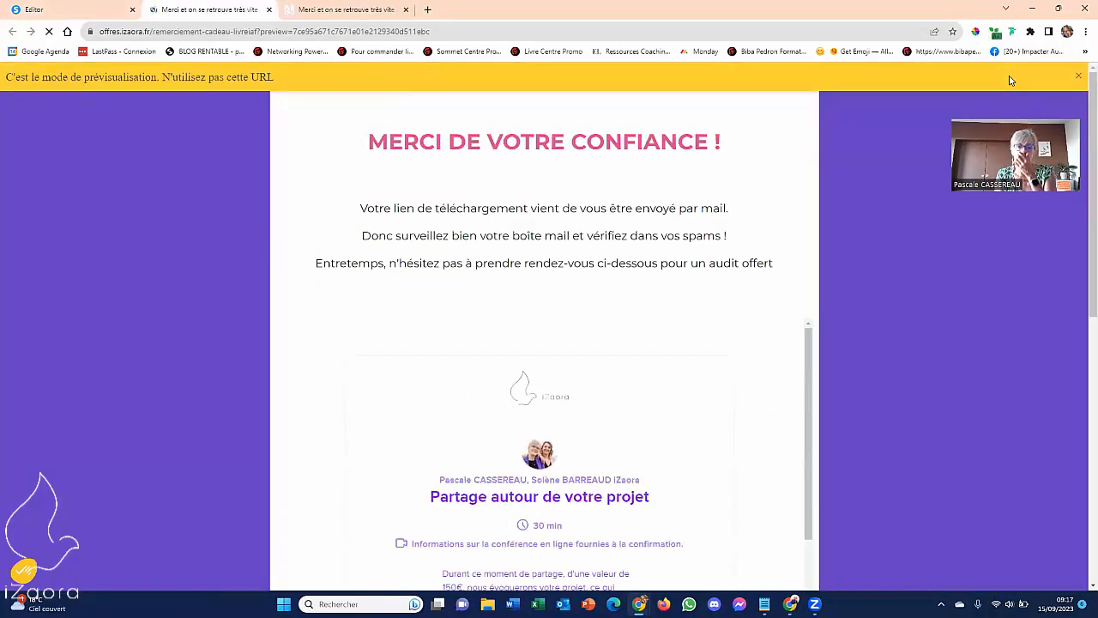
scroll(603, 269, "down", 2)
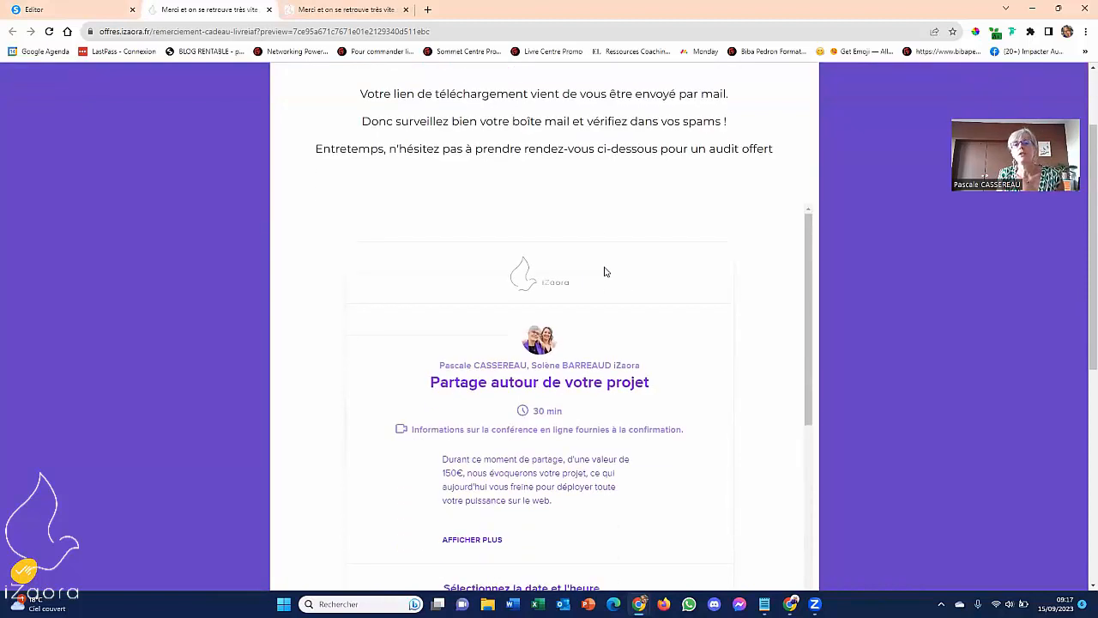
scroll(604, 271, "down", 2)
scroll(604, 272, "down", 2)
scroll(606, 269, "up", 4)
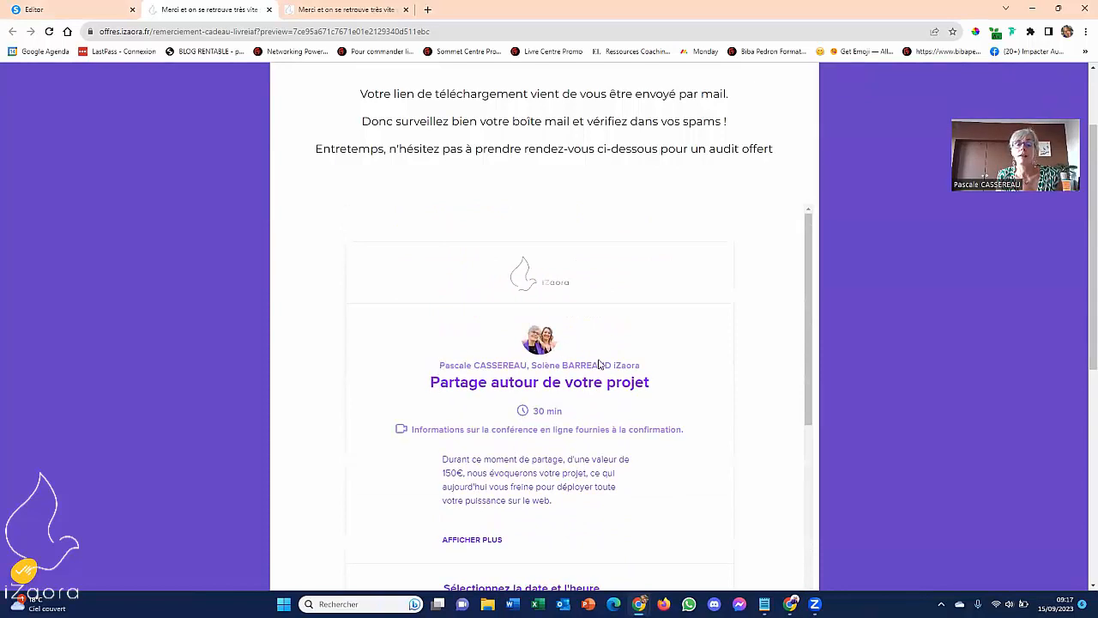
scroll(539, 395, "down", 2)
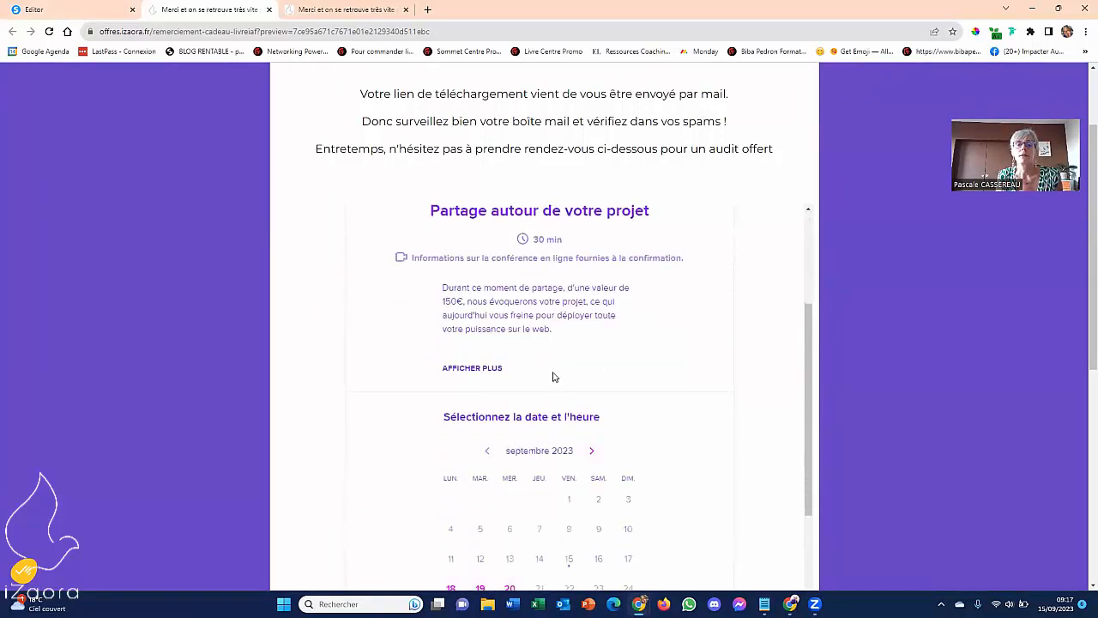
Compare the newly embedded purple-and-magenta calendar with the pink booking calendar further down the previewed page.
scroll(558, 346, "down", 2)
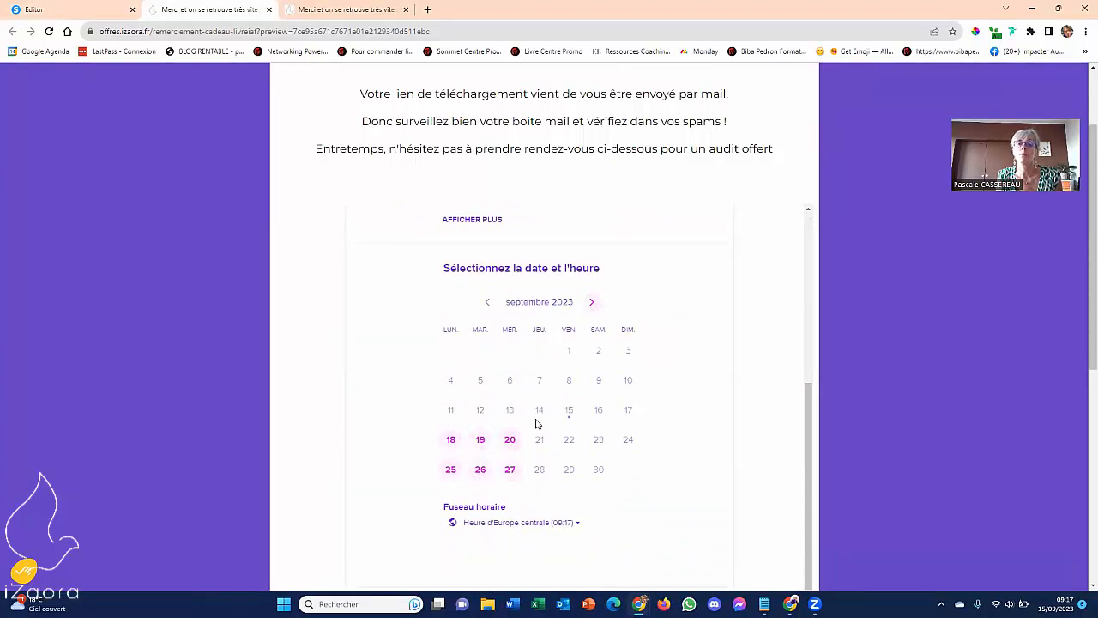
scroll(552, 413, "down", 1)
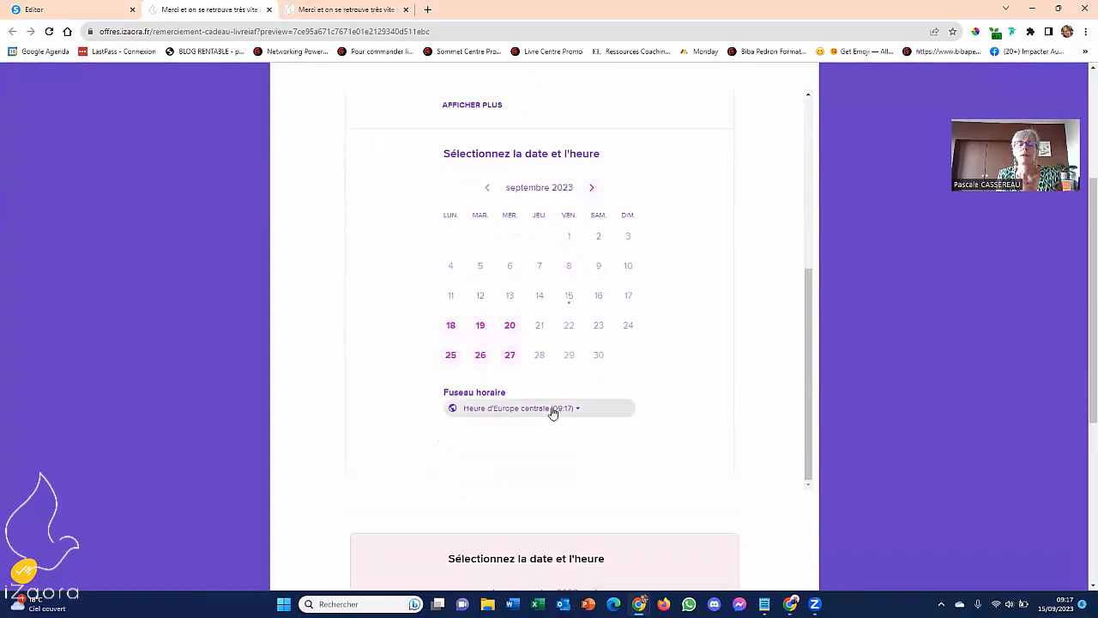
scroll(551, 413, "down", 3)
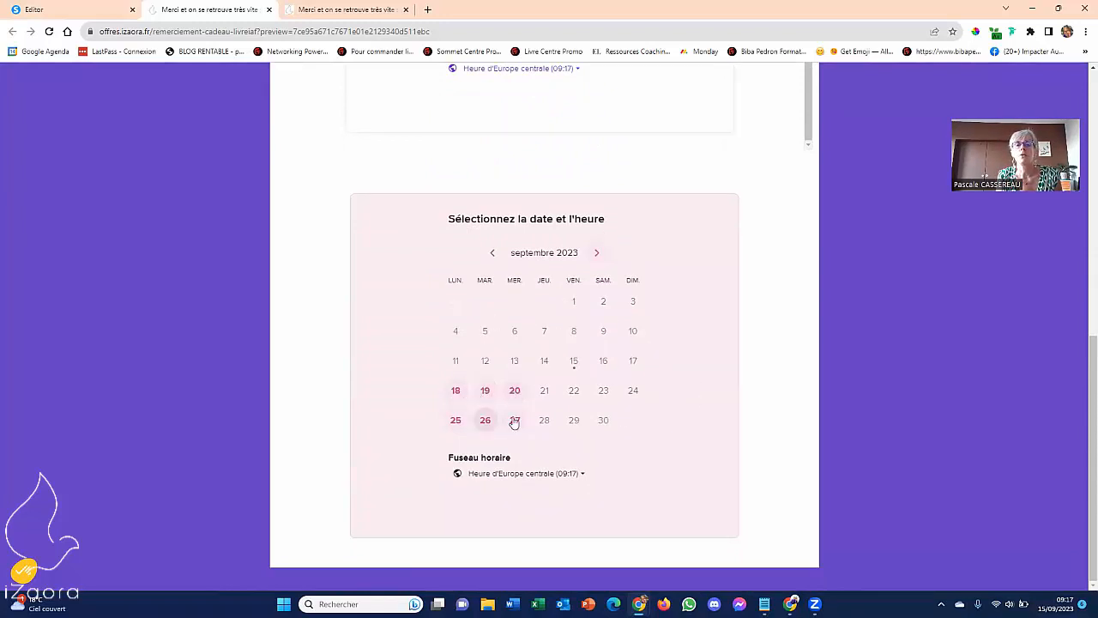
scroll(586, 296, "up", 4)
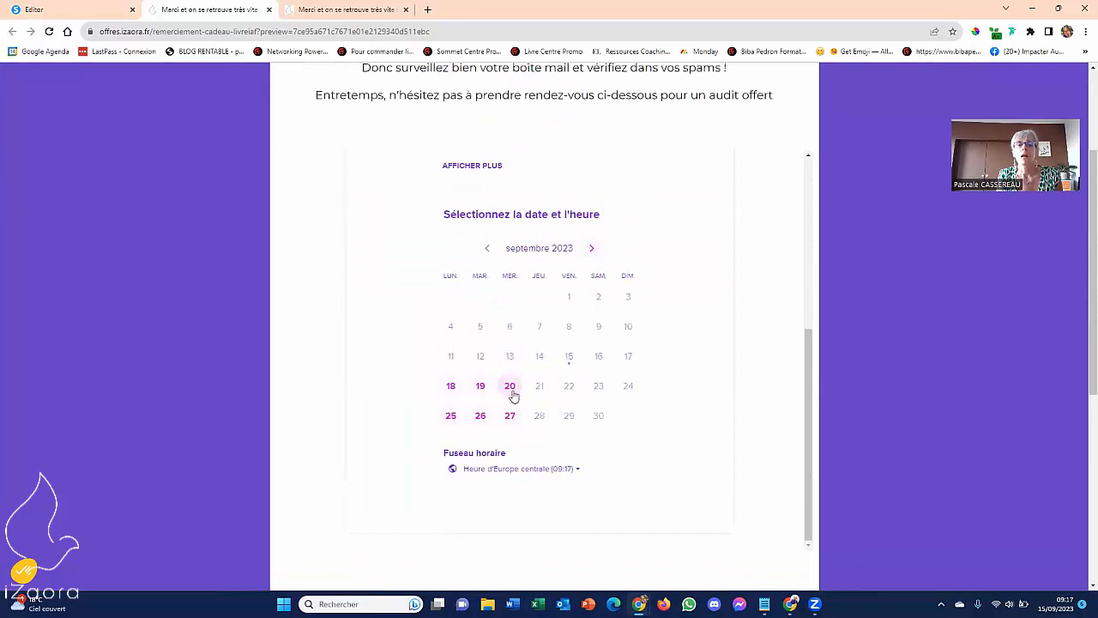
Test the upper booking calendar by choosing the 15:00 slot on Wednesday 20 September and continuing.
scroll(513, 394, "up", 4)
scroll(547, 375, "down", 4)
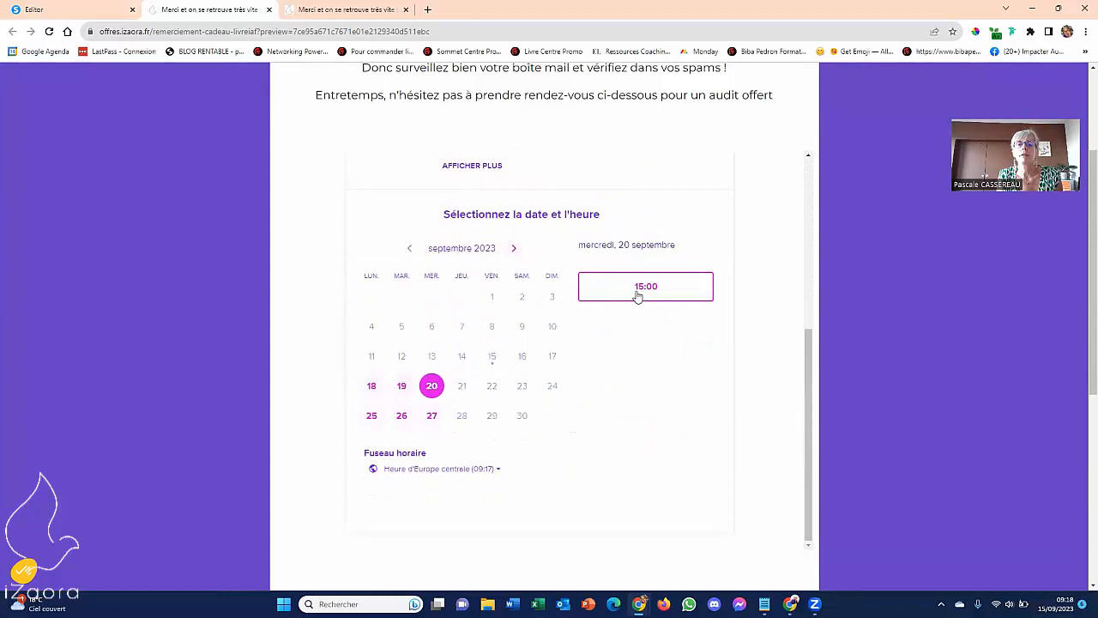
left_click(639, 296)
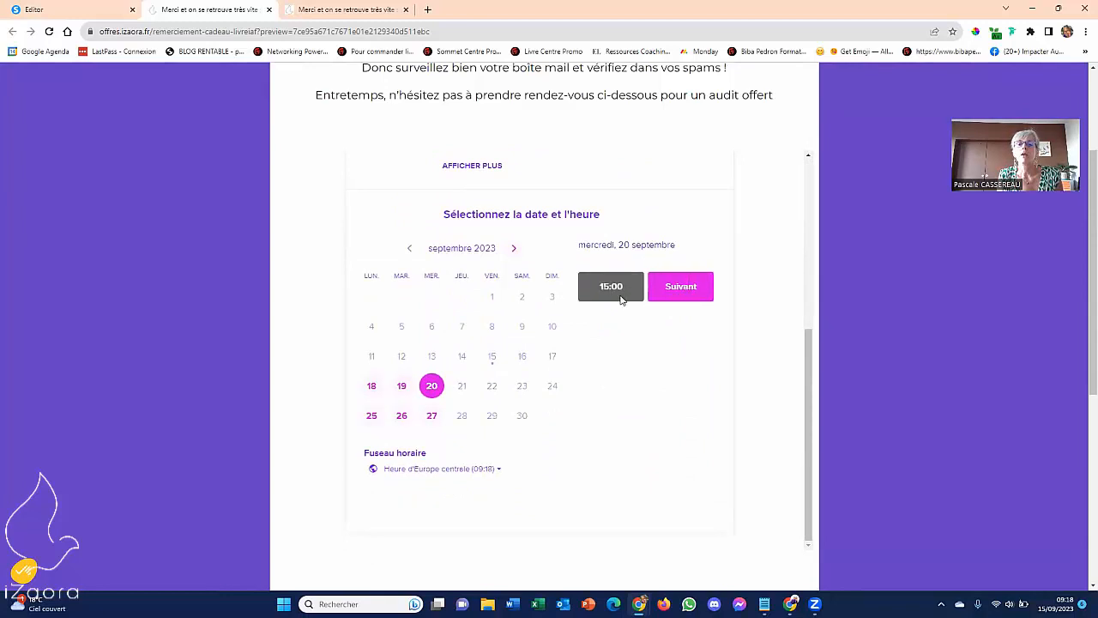
left_click(685, 290)
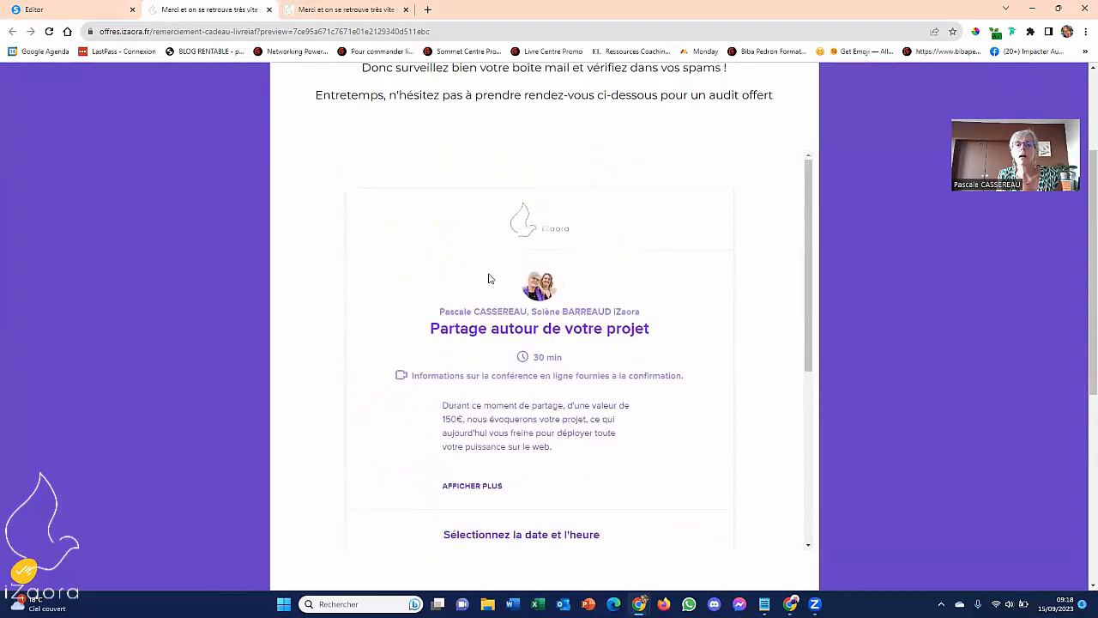
Examine how the upper widget scrolls inside its frame, from the event details to the date and time selection.
scroll(617, 348, "down", 6)
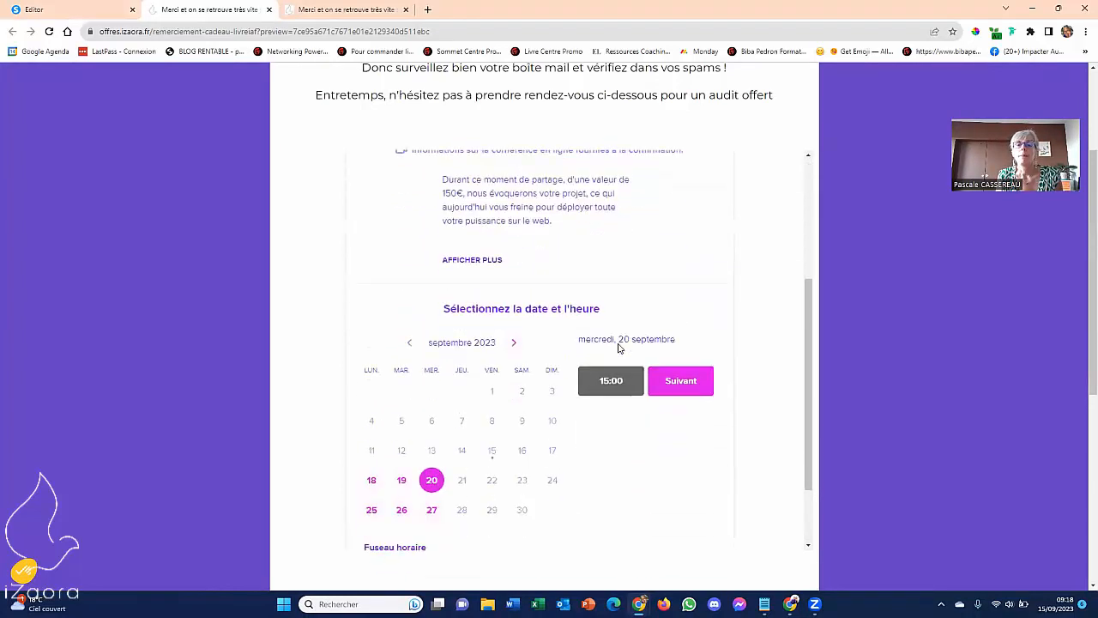
scroll(619, 334, "up", 8)
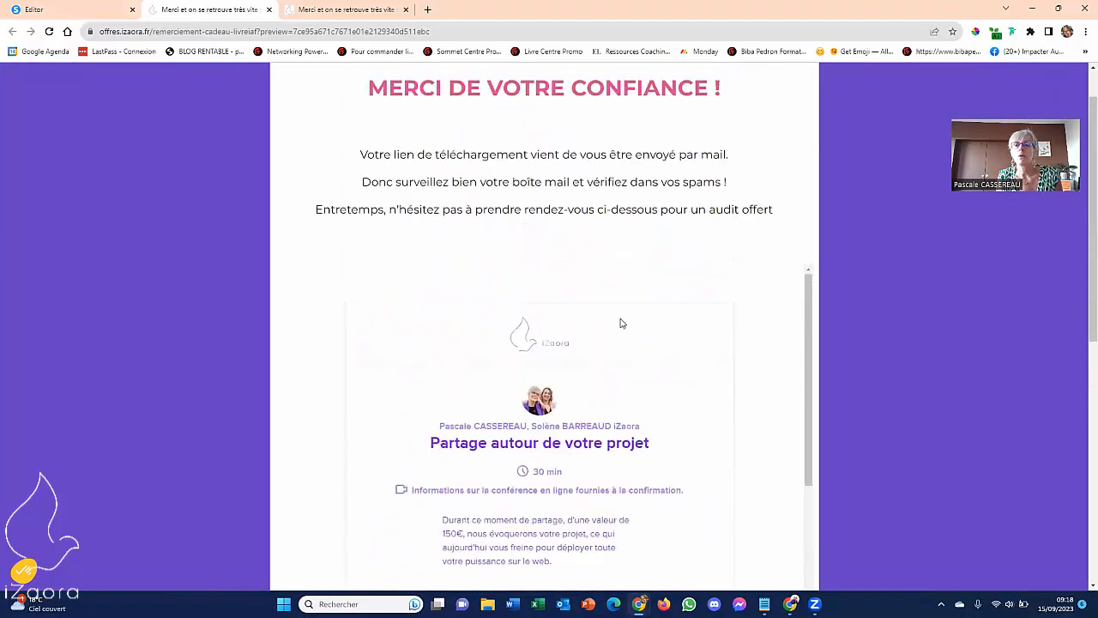
scroll(622, 322, "down", 5)
scroll(622, 322, "up", 5)
scroll(624, 320, "down", 5)
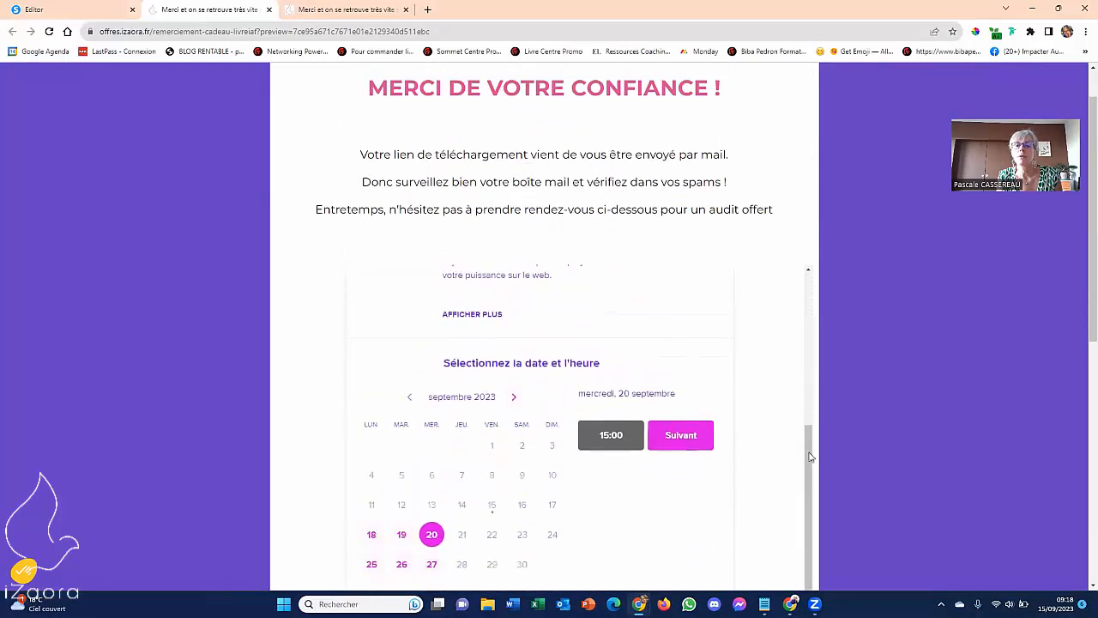
scroll(810, 456, "up", 5)
scroll(626, 394, "down", 6)
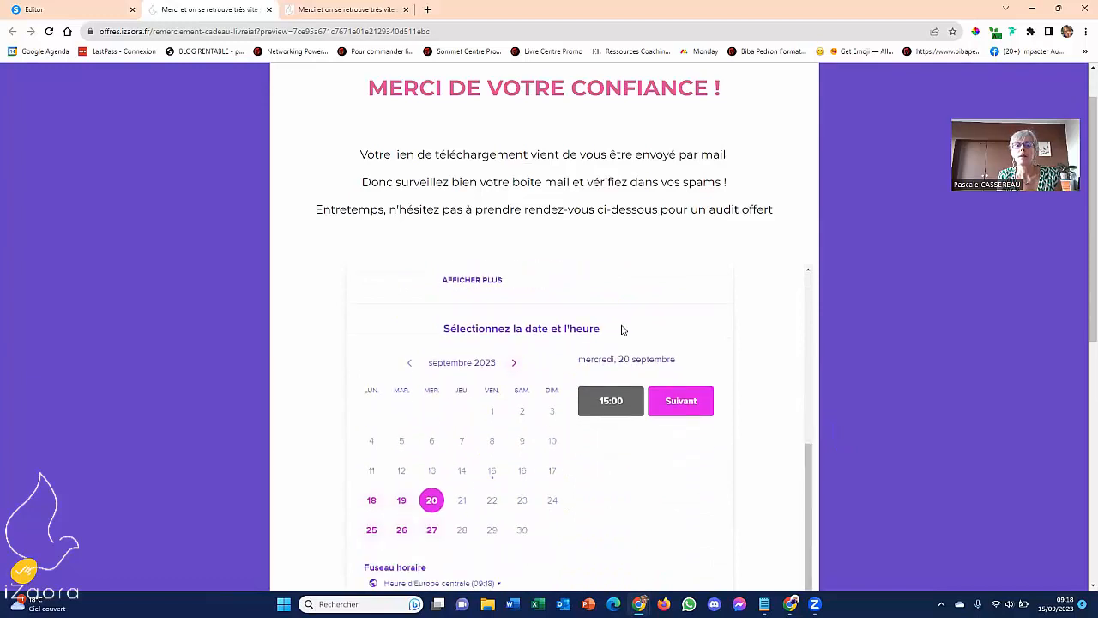
scroll(622, 329, "down", 6)
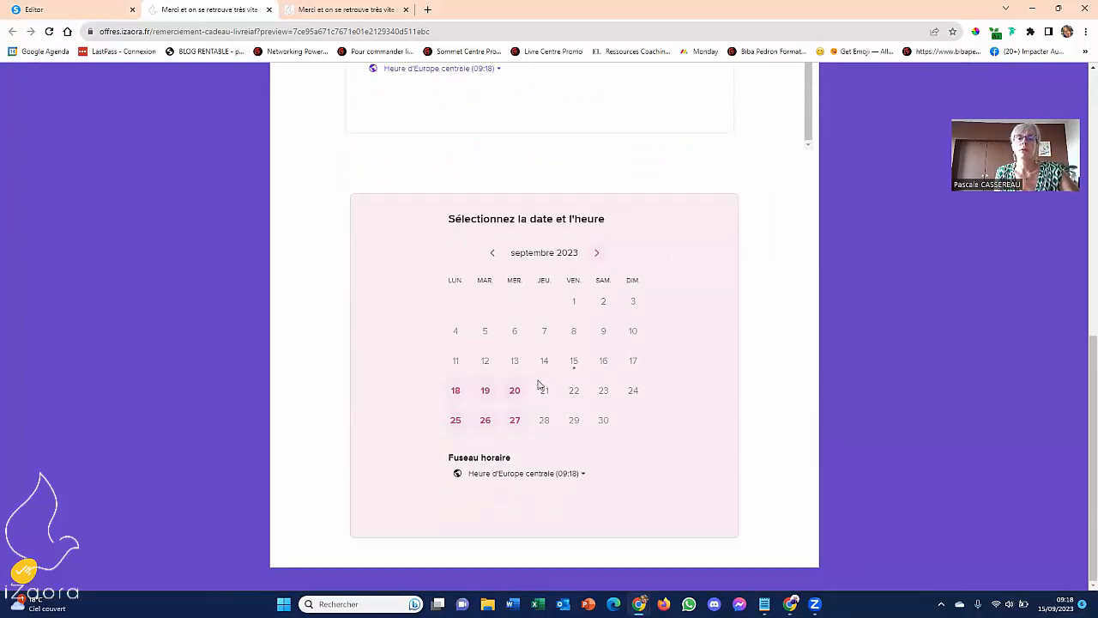
Test 20 and 27 September in the pink calendar, and highlight the introductory sentence offering an audit appointment.
left_click(514, 390)
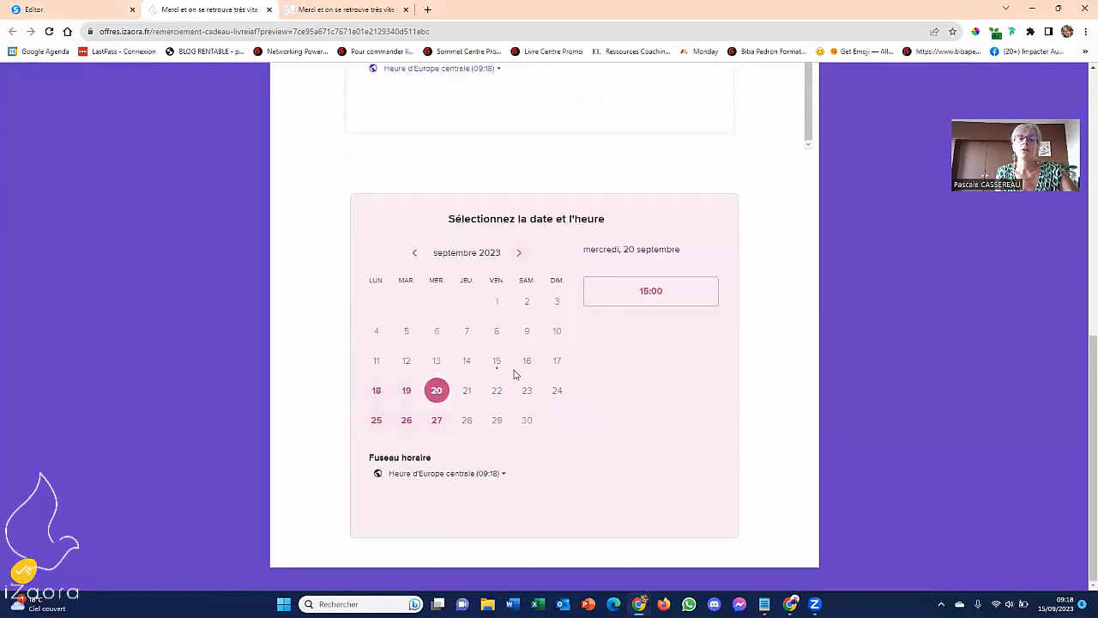
left_click(437, 427)
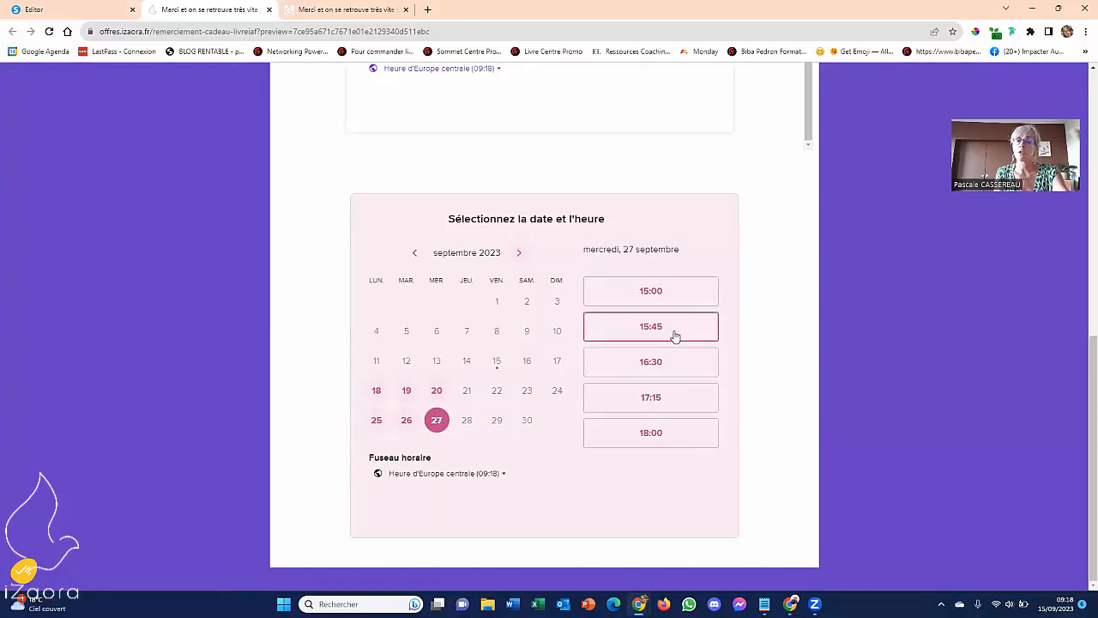
scroll(675, 335, "up", 7)
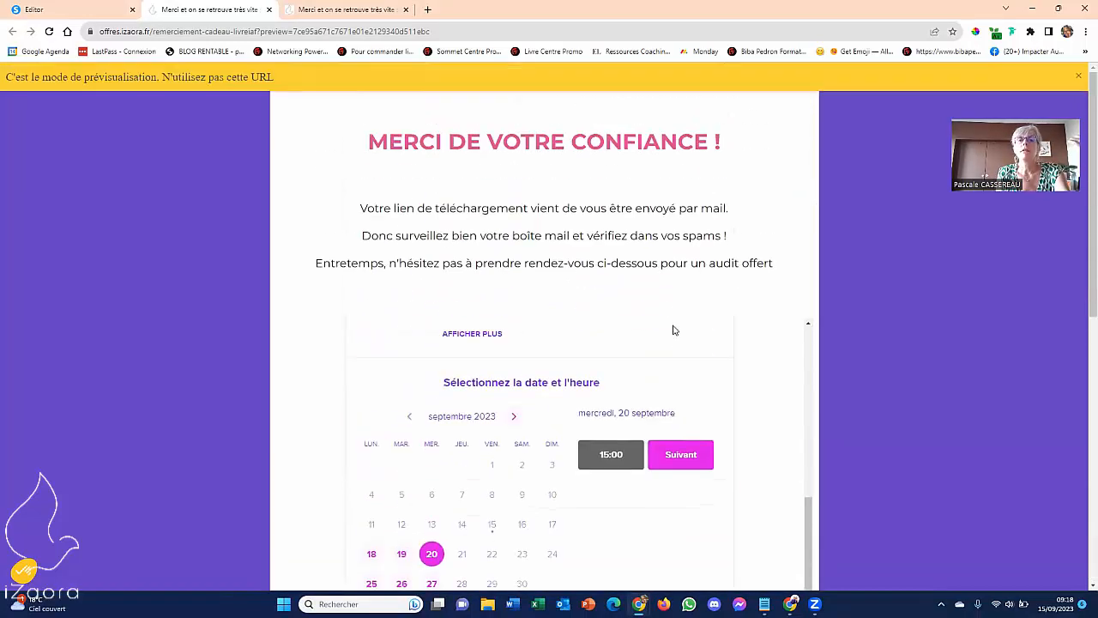
left_click_drag(316, 260, 781, 269)
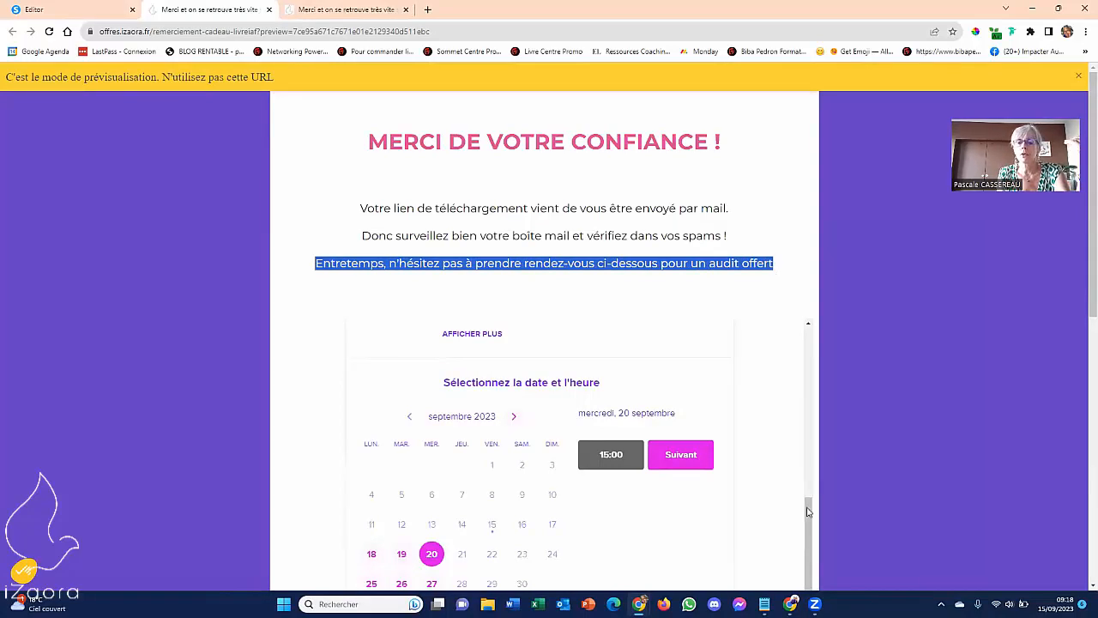
Switch to the Calendly window and hide the event type details in the inline embed settings.
mouse_move(790, 604)
left_click(791, 566)
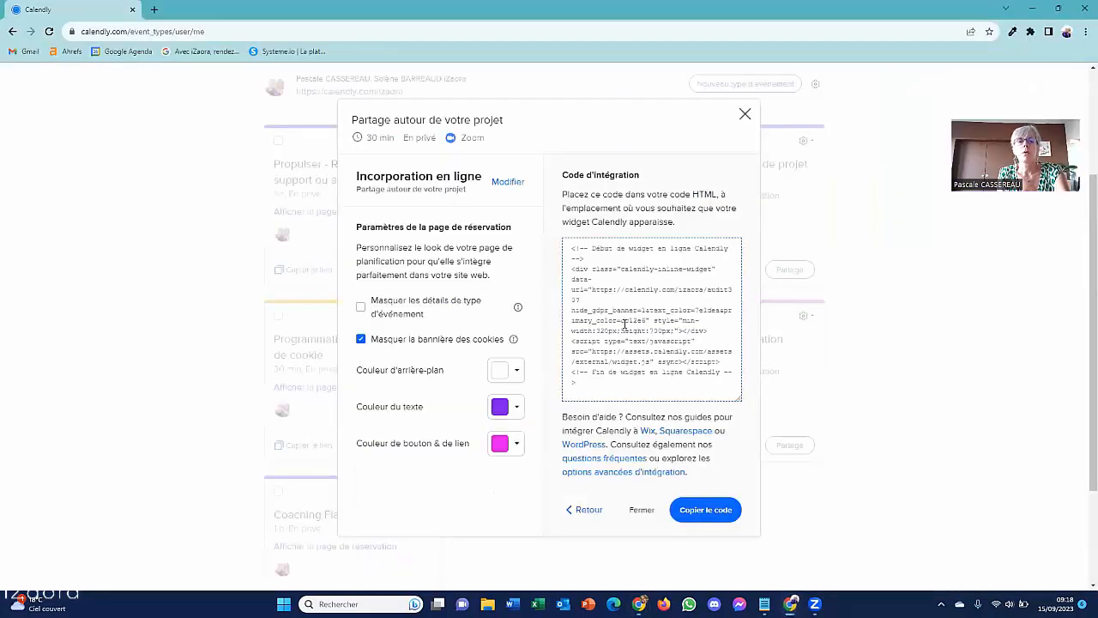
left_click(361, 307)
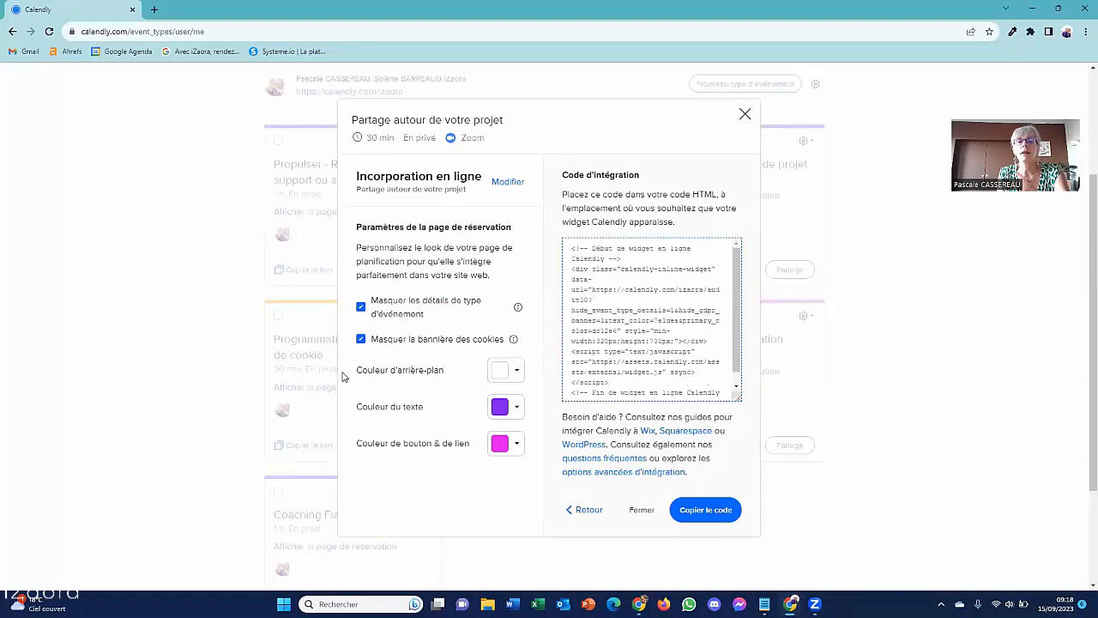
Explore a green hue for the background colour without applying it, and copy the updated embed code.
left_click(518, 371)
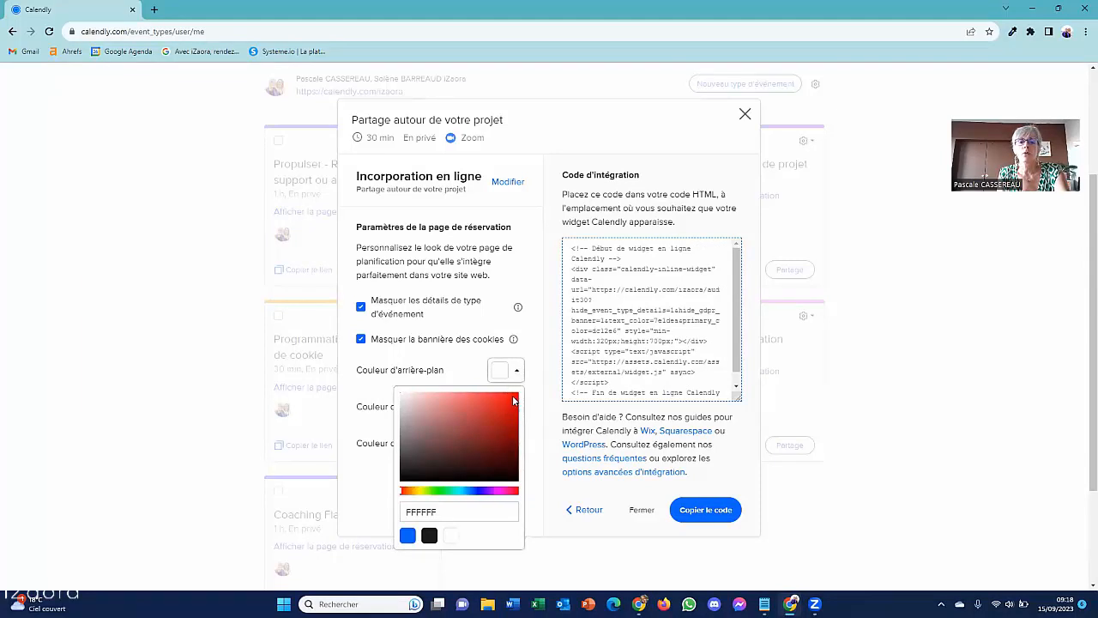
left_click(443, 492)
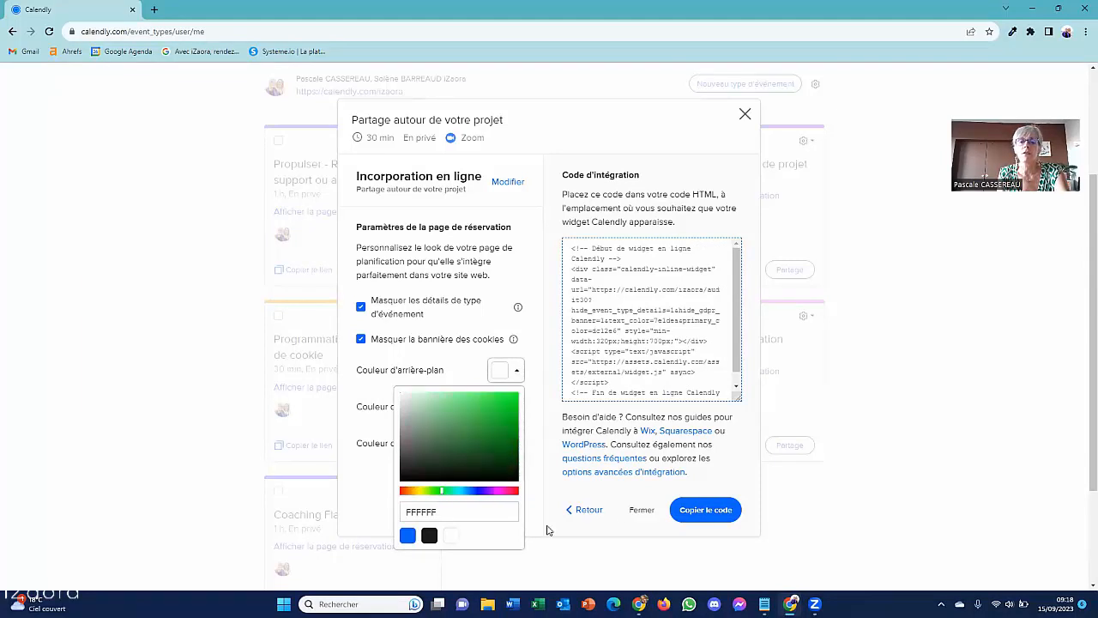
left_click(703, 514)
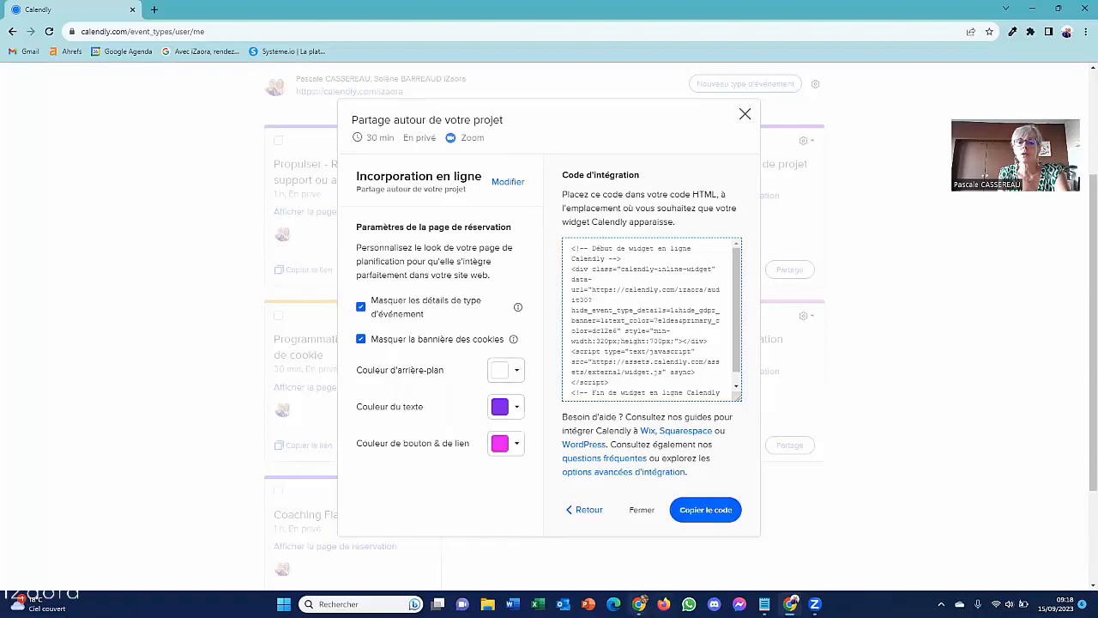
Back in the systeme.io editor, replace the upper Code HTML element's code with the updated Calendly embed code and save it.
mouse_move(639, 604)
left_click(605, 563)
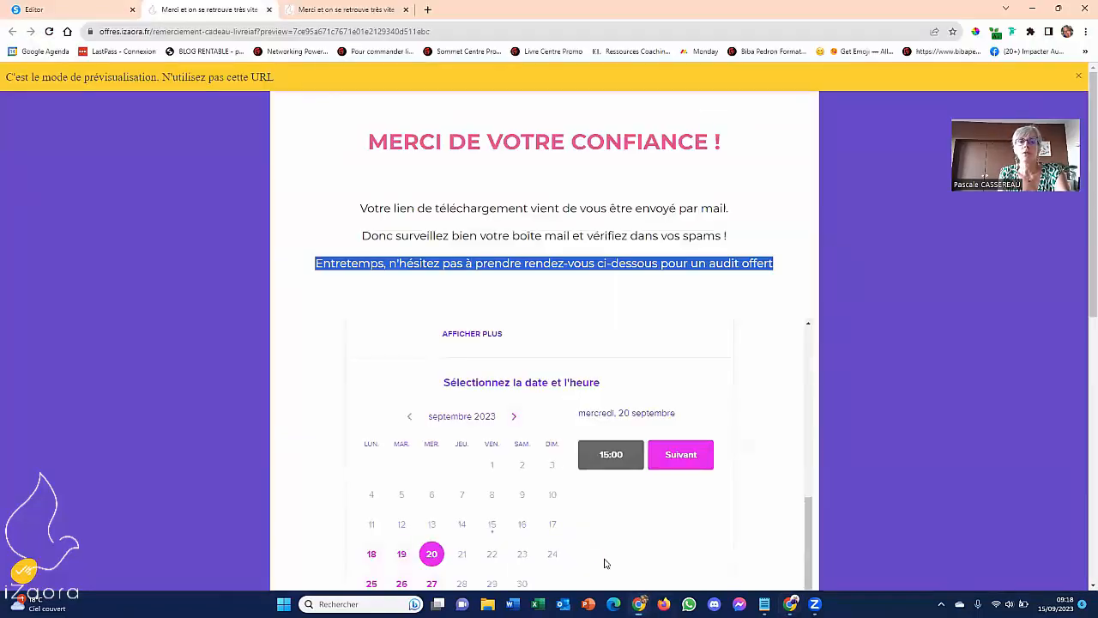
left_click(57, 12)
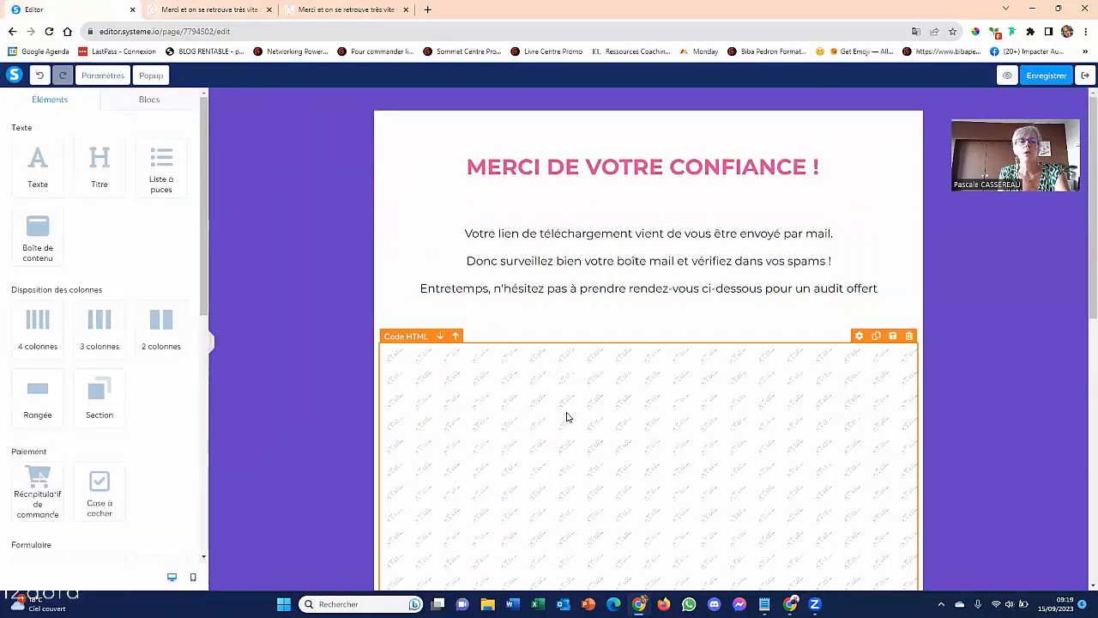
left_click(567, 418)
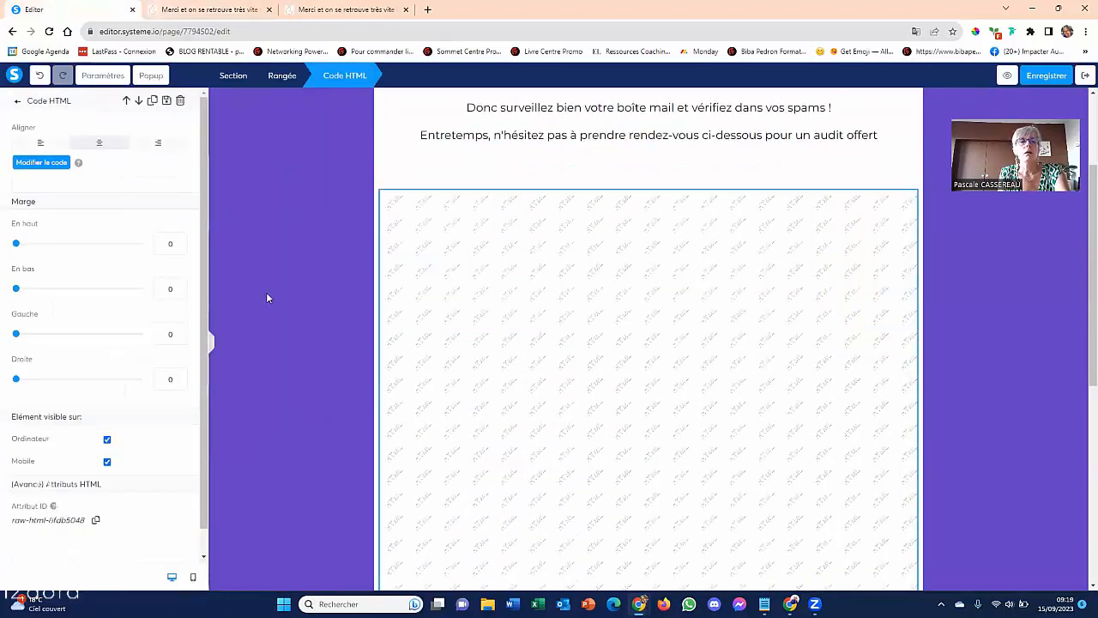
left_click(40, 163)
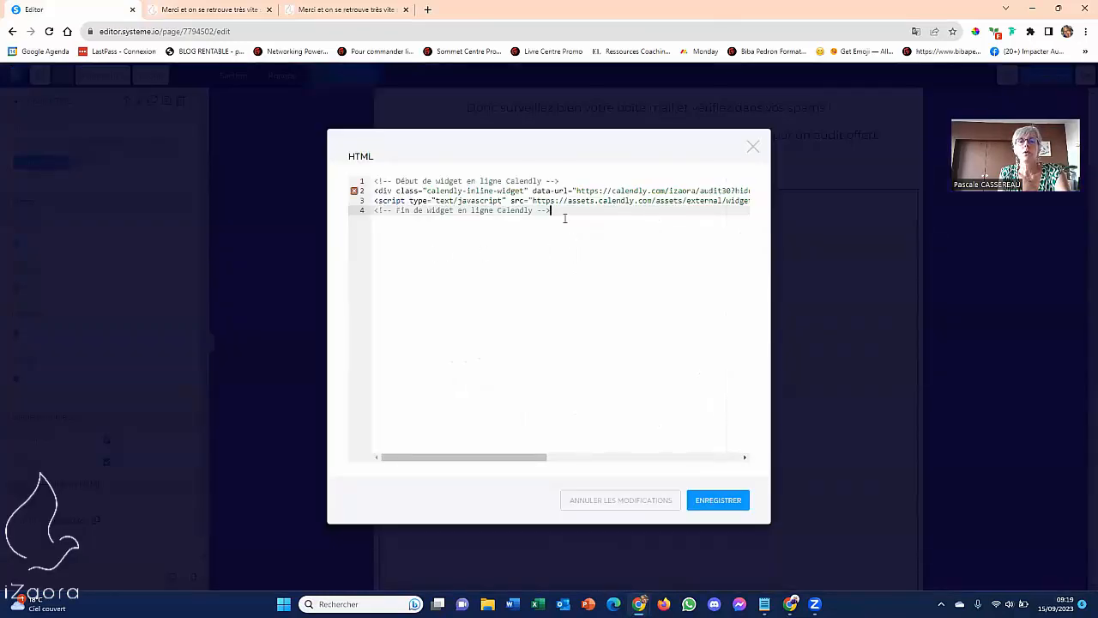
left_click_drag(553, 211, 364, 178)
key("ctrl+c")
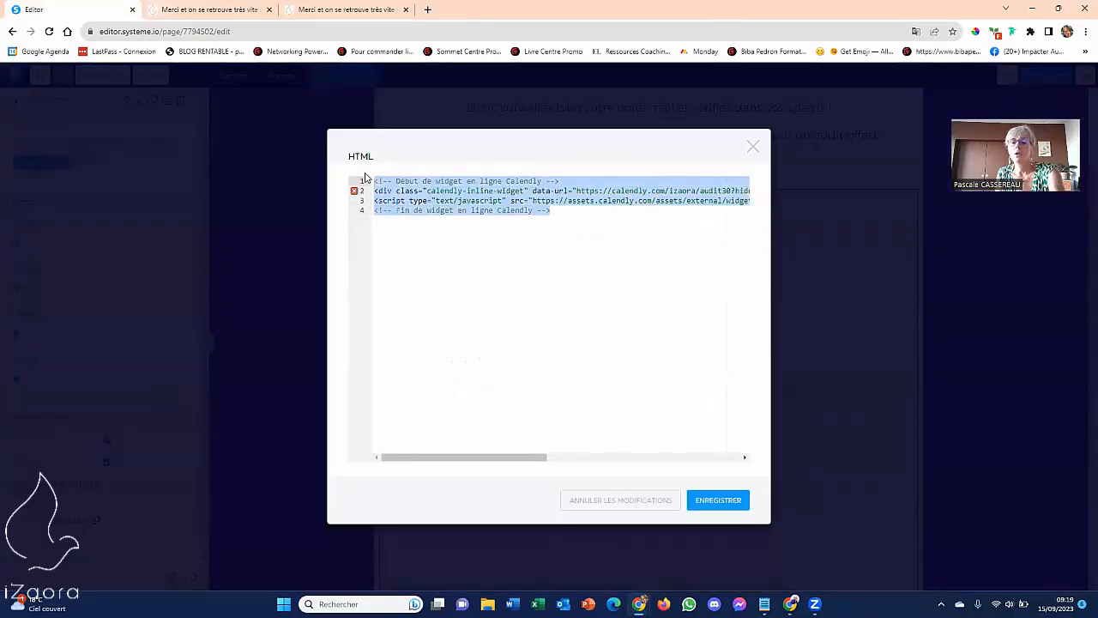
key("BackSpace")
key("ctrl+v")
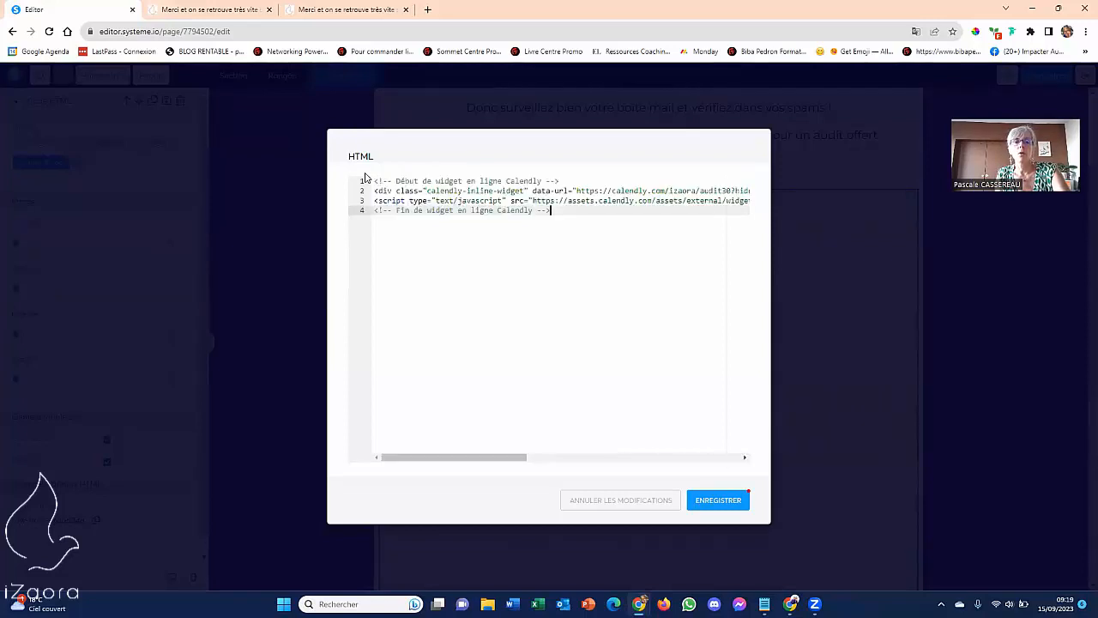
left_click(742, 509)
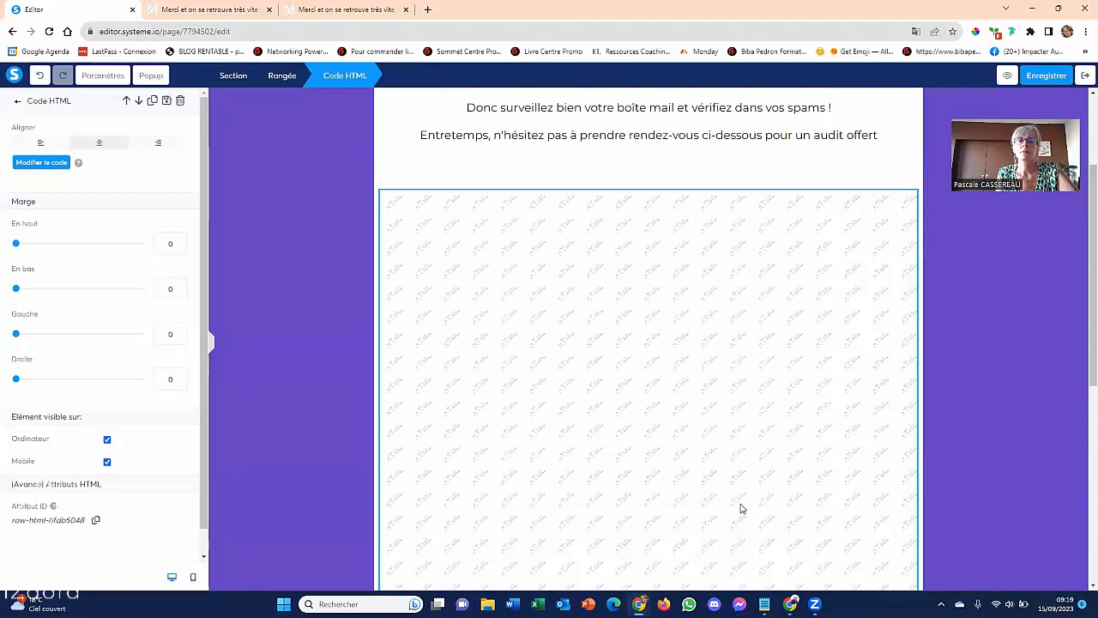
Preview the thank-you page again and compare the upper calendar's layout without event details with the pink calendar below.
left_click(1009, 76)
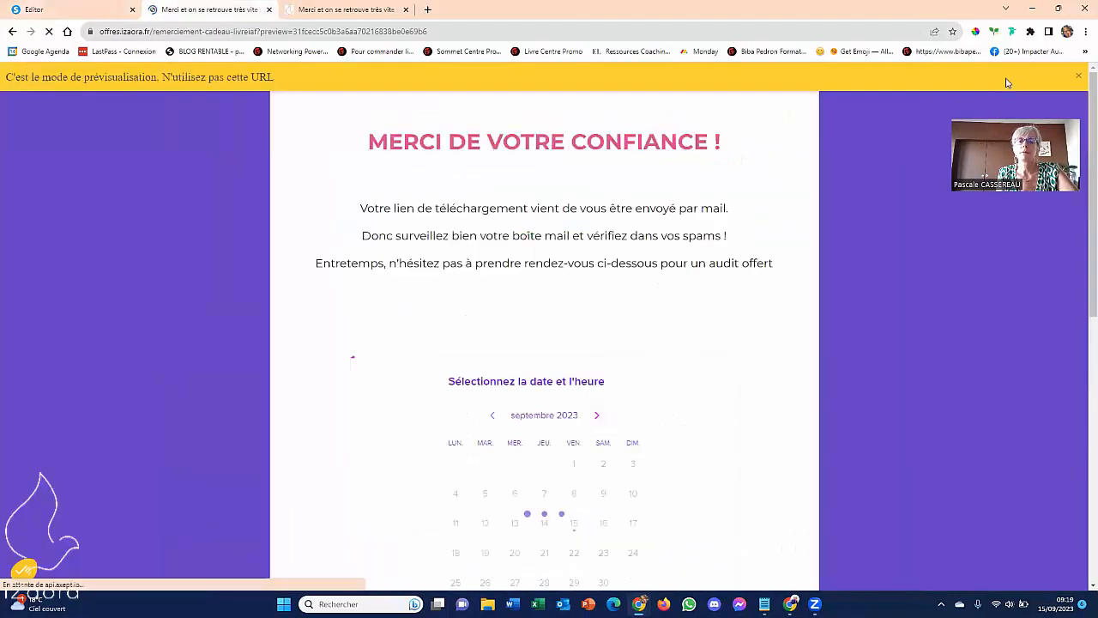
scroll(664, 232, "down", 1)
scroll(664, 232, "down", 1)
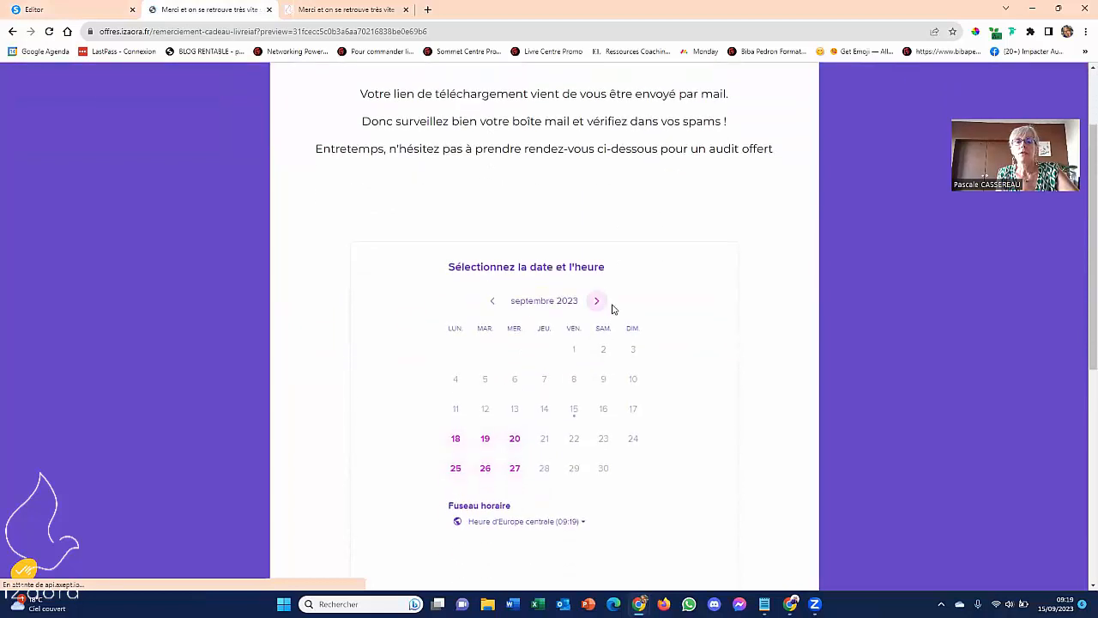
scroll(583, 398, "down", 2)
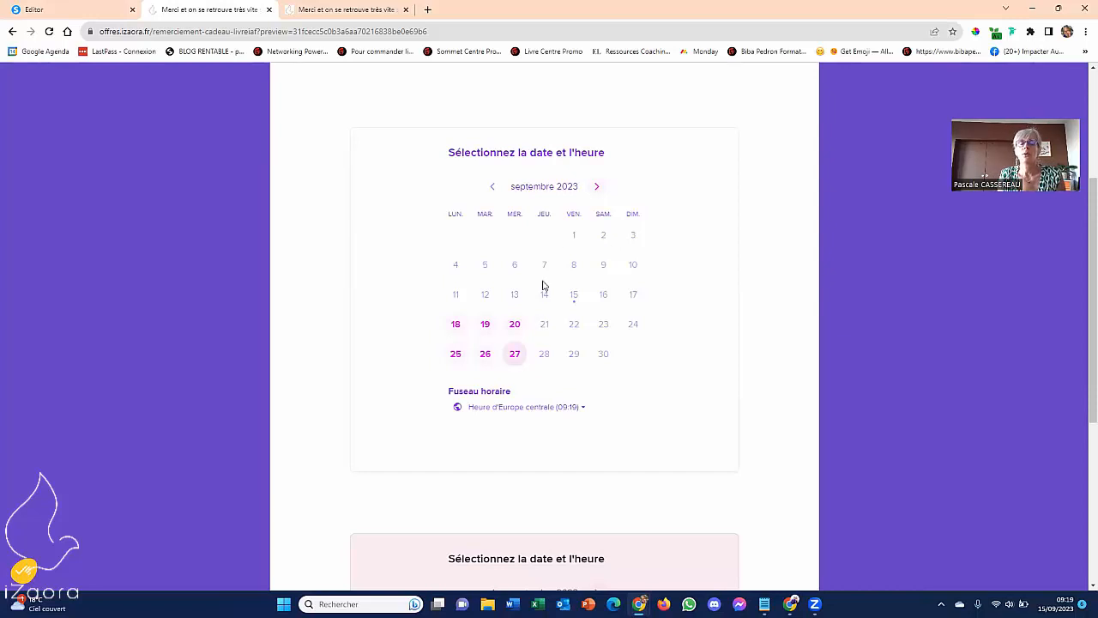
scroll(583, 186, "up", 1)
scroll(577, 186, "up", 3)
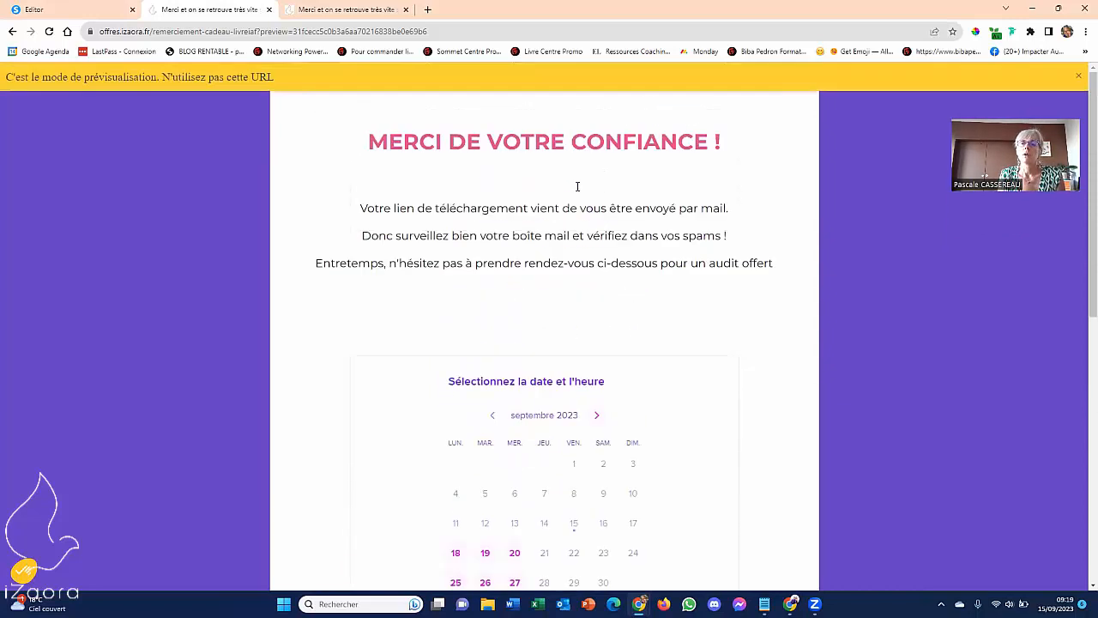
scroll(577, 186, "down", 6)
scroll(577, 187, "up", 5)
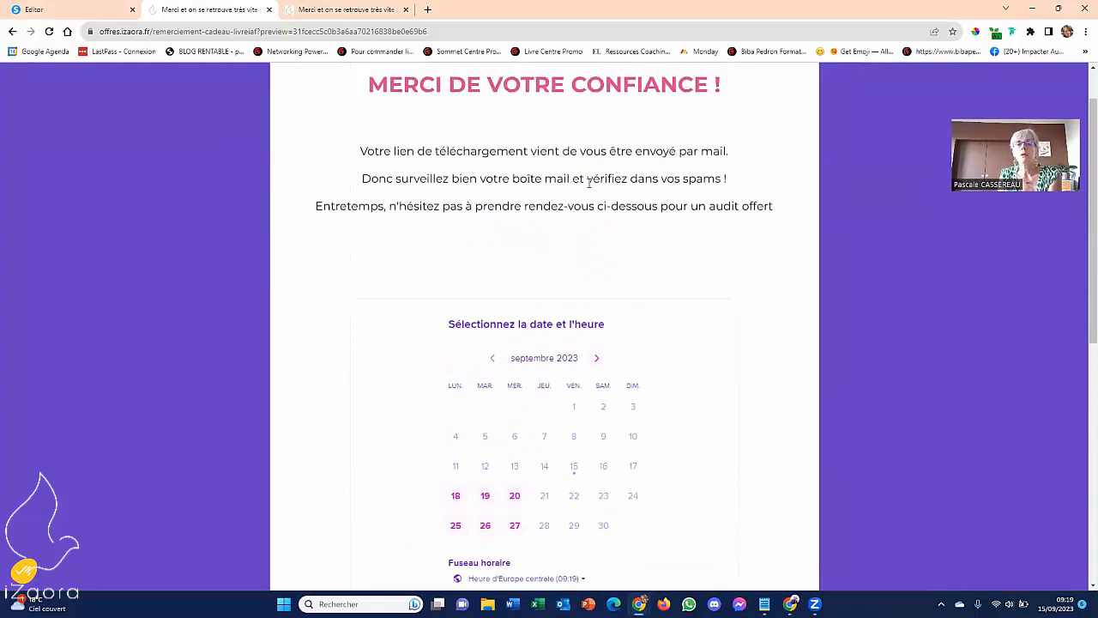
scroll(589, 182, "down", 5)
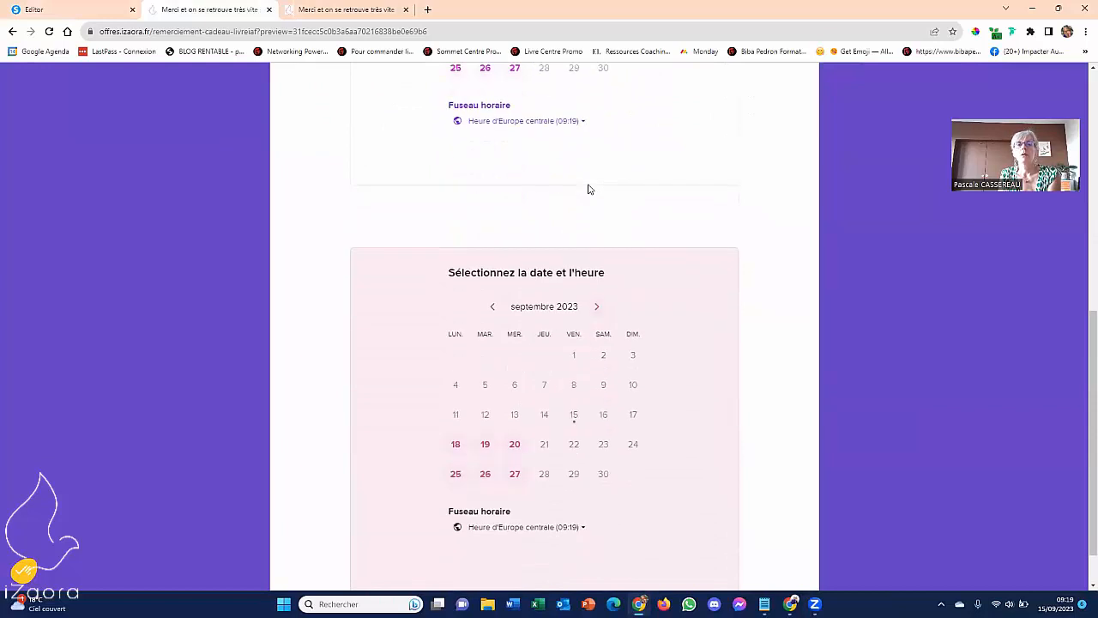
Test the upper calendar by choosing 27 September at 17:15, and continue to the booking details page.
scroll(588, 188, "up", 1)
left_click(515, 183)
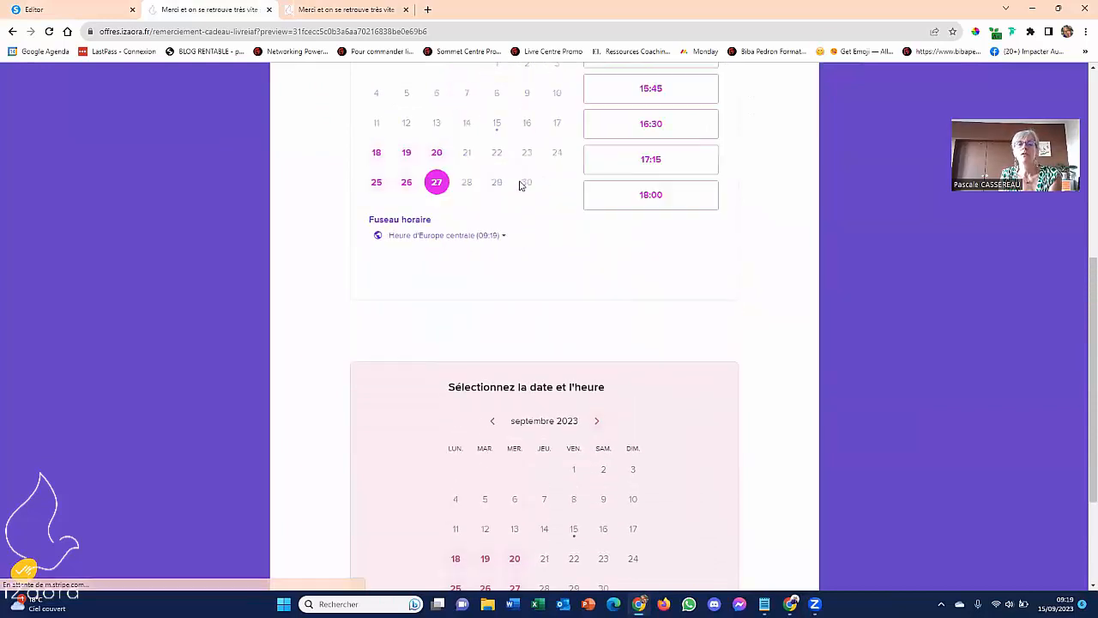
left_click(664, 171)
left_click(675, 160)
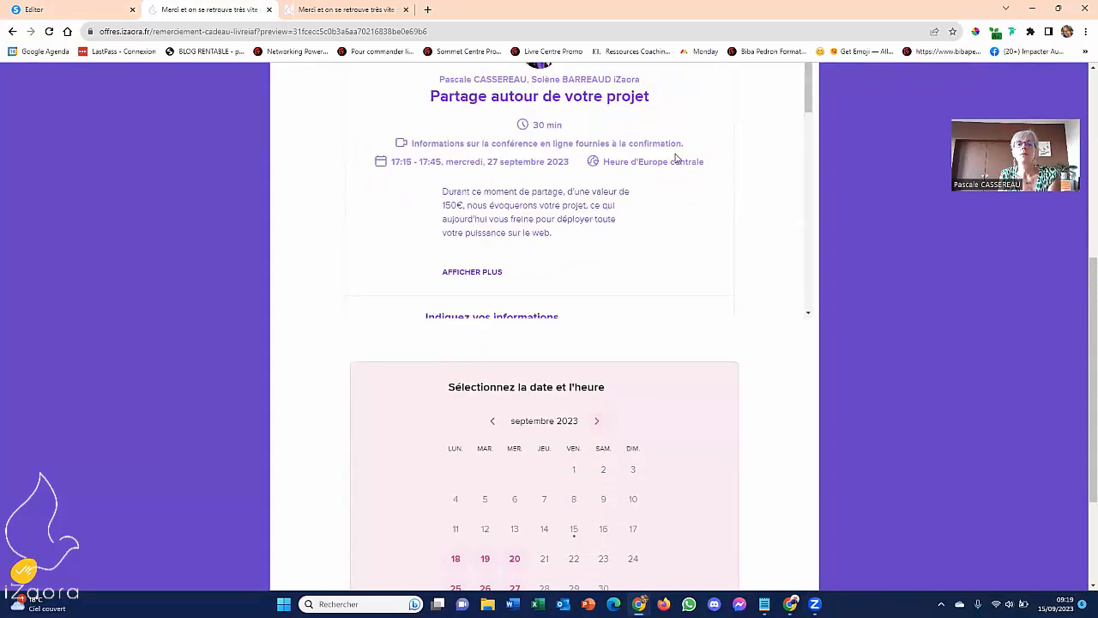
scroll(549, 197, "up", 2)
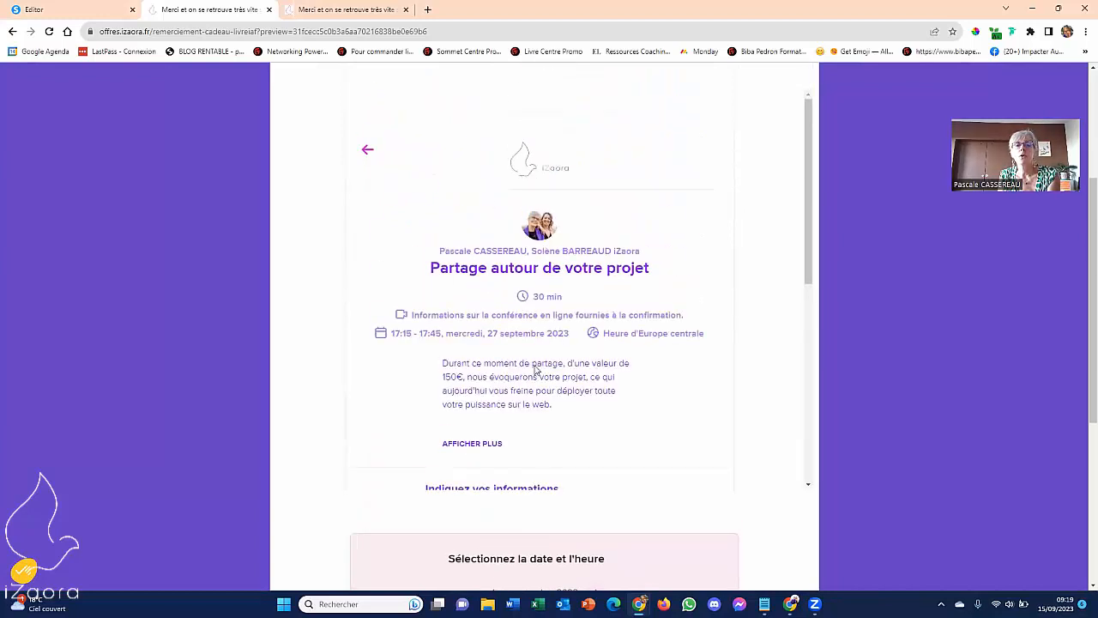